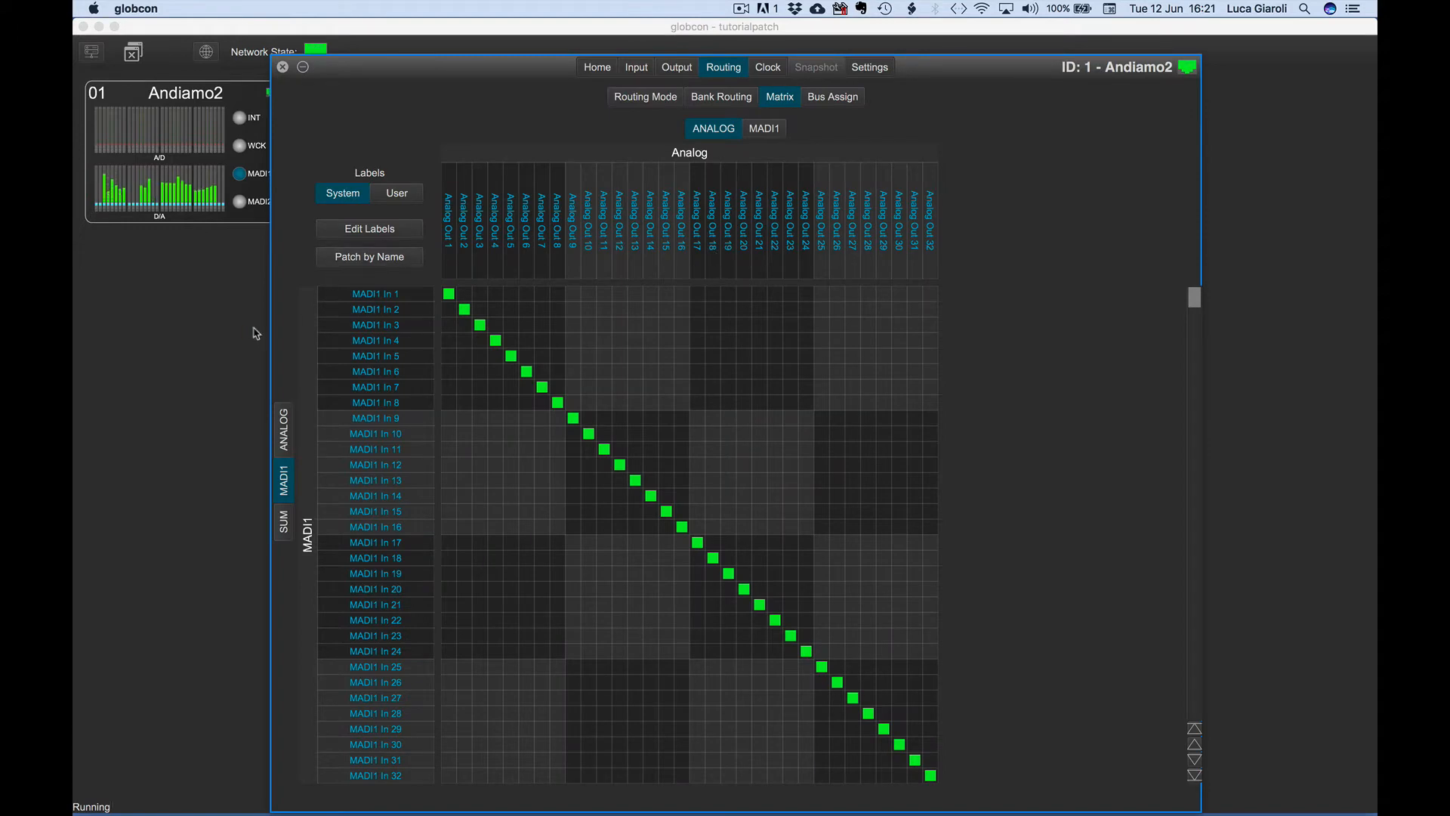
Open the Andiamo.MC device window and show its routing matrix.
click(254, 328)
double_click(358, 87)
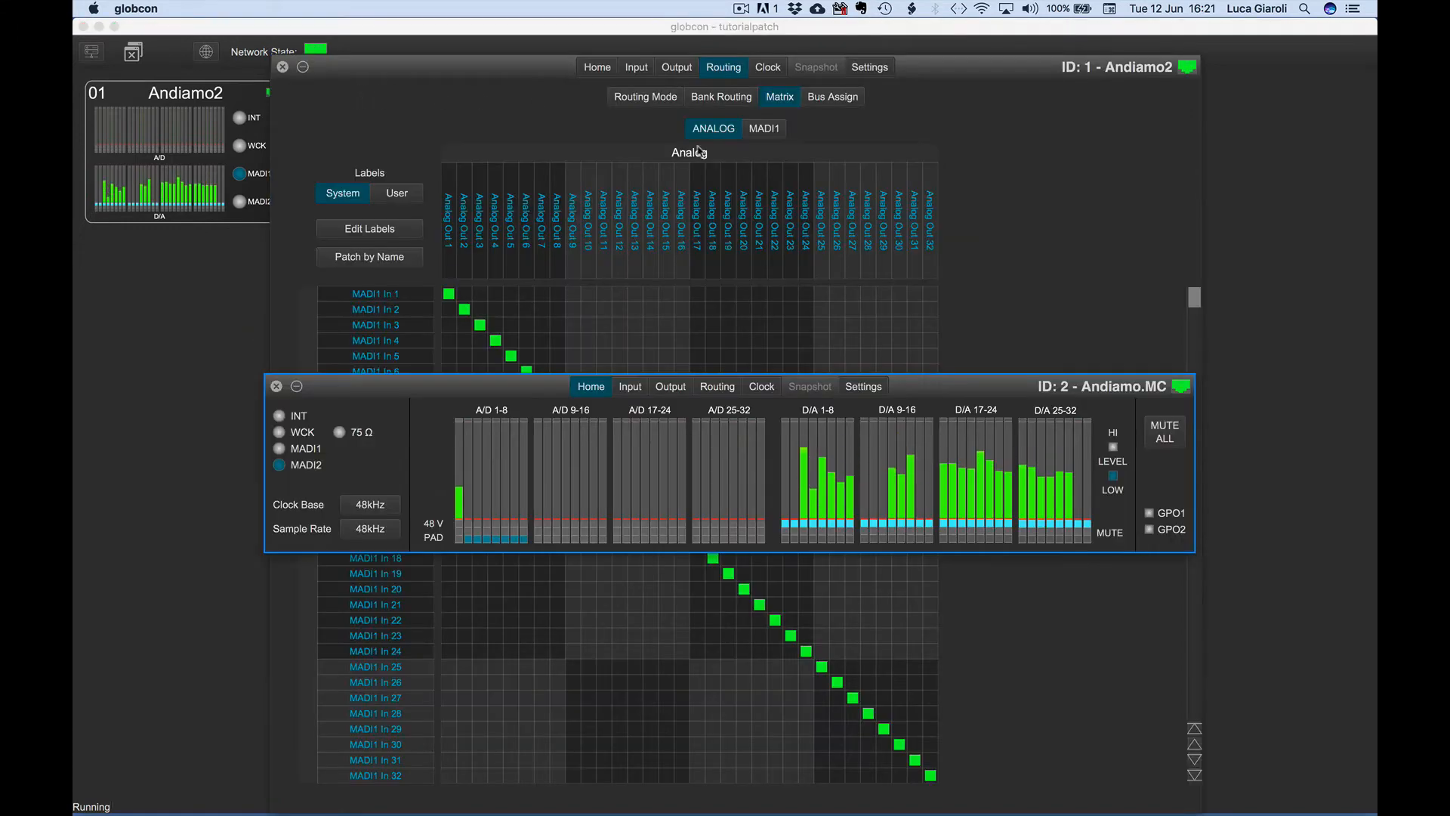
click(725, 387)
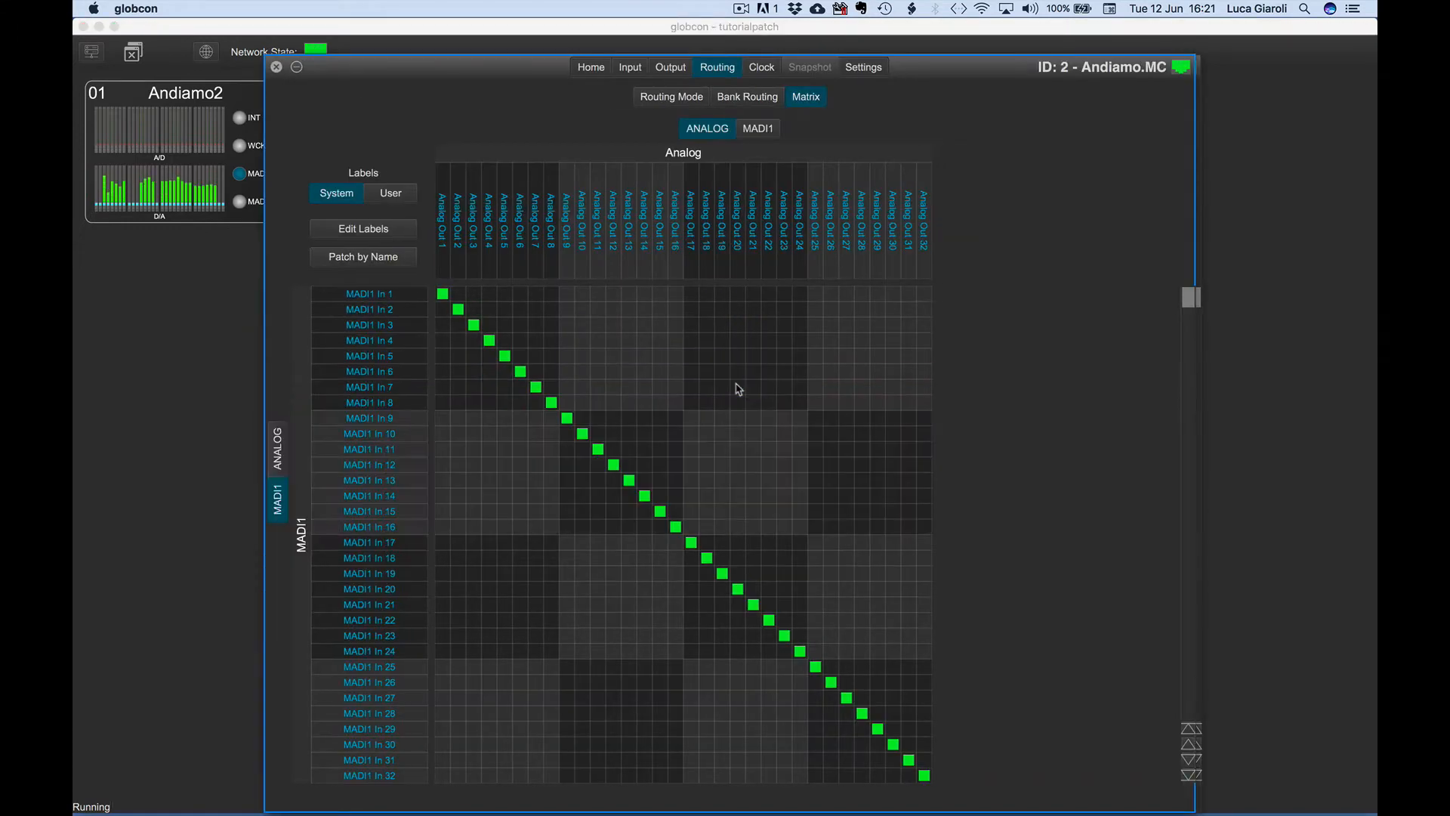
Open the M.1k2 device window and show its routing matrix.
click(191, 434)
double_click(559, 98)
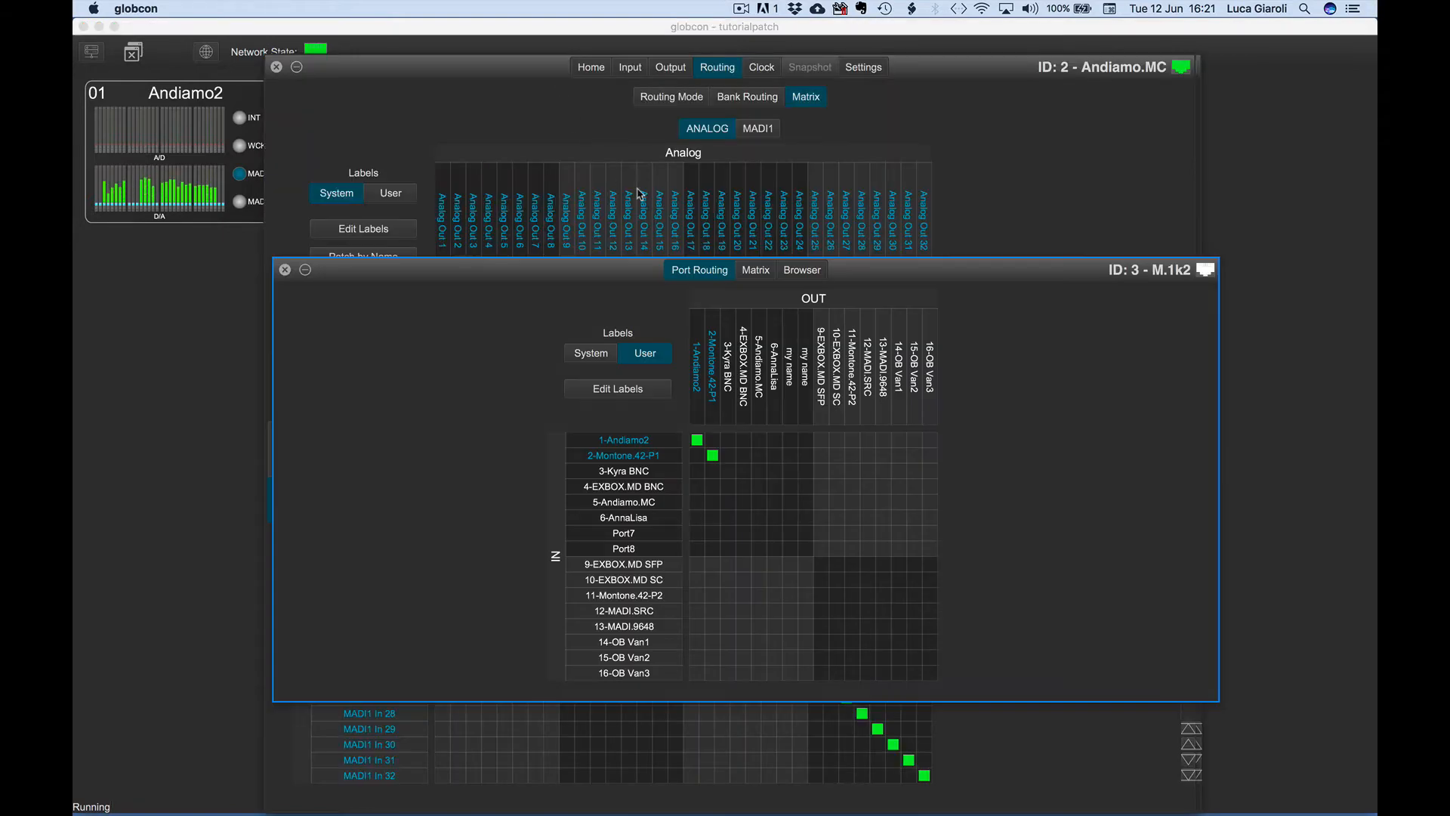
click(756, 269)
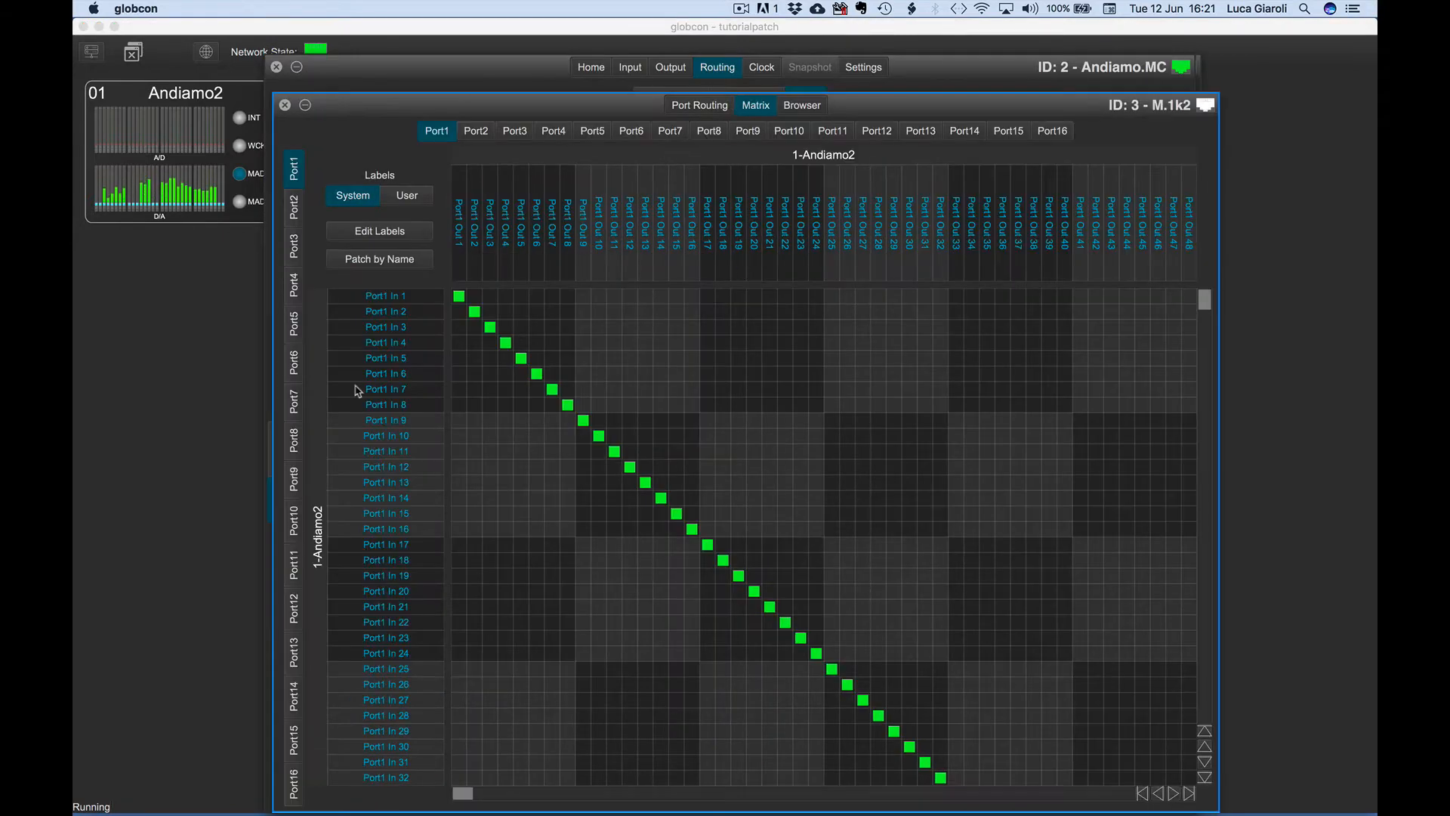
Open the EXBOX.MD routing matrix, review all open device windows side by side, and return to the main window.
click(205, 469)
double_click(808, 99)
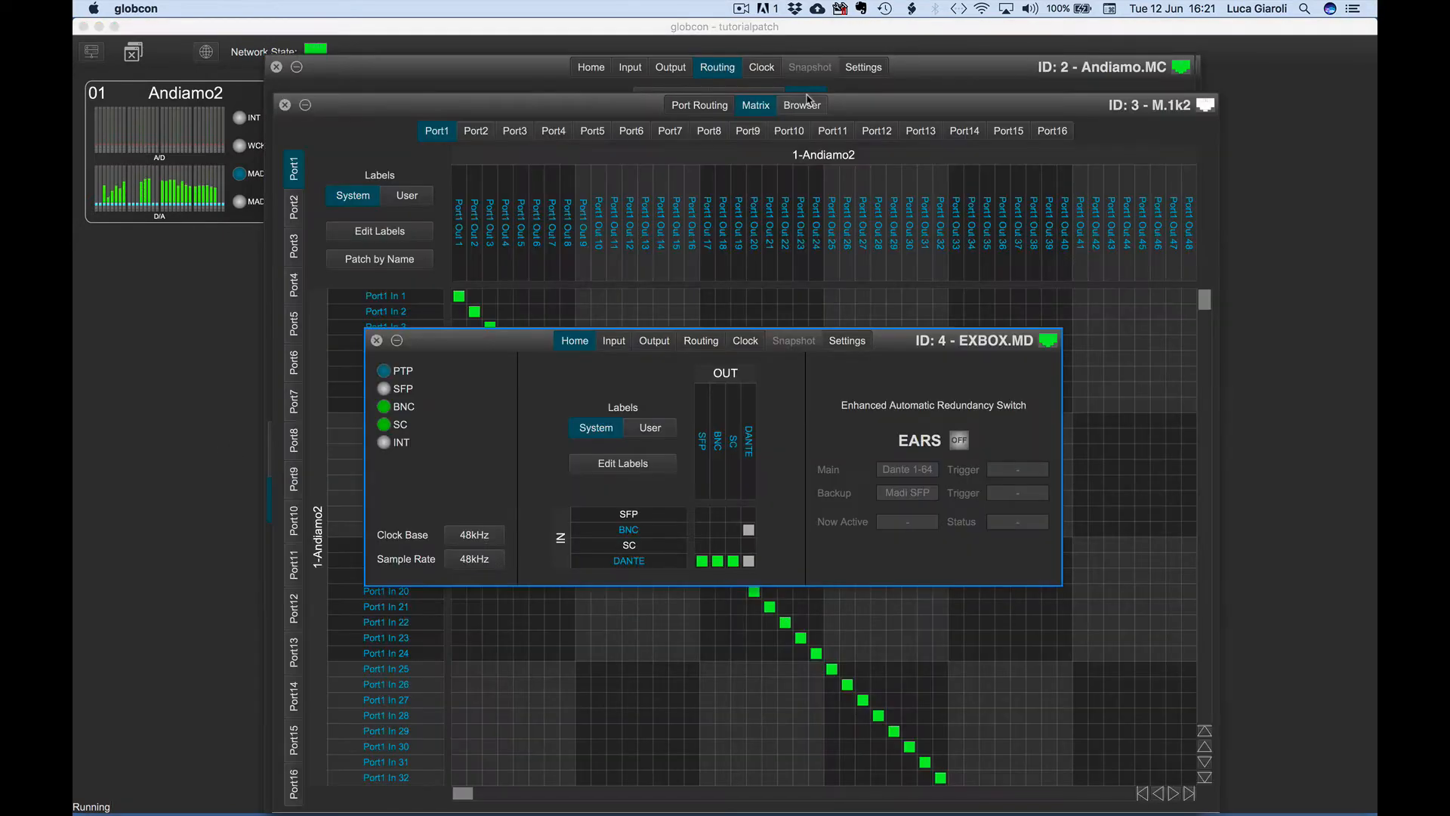
click(716, 341)
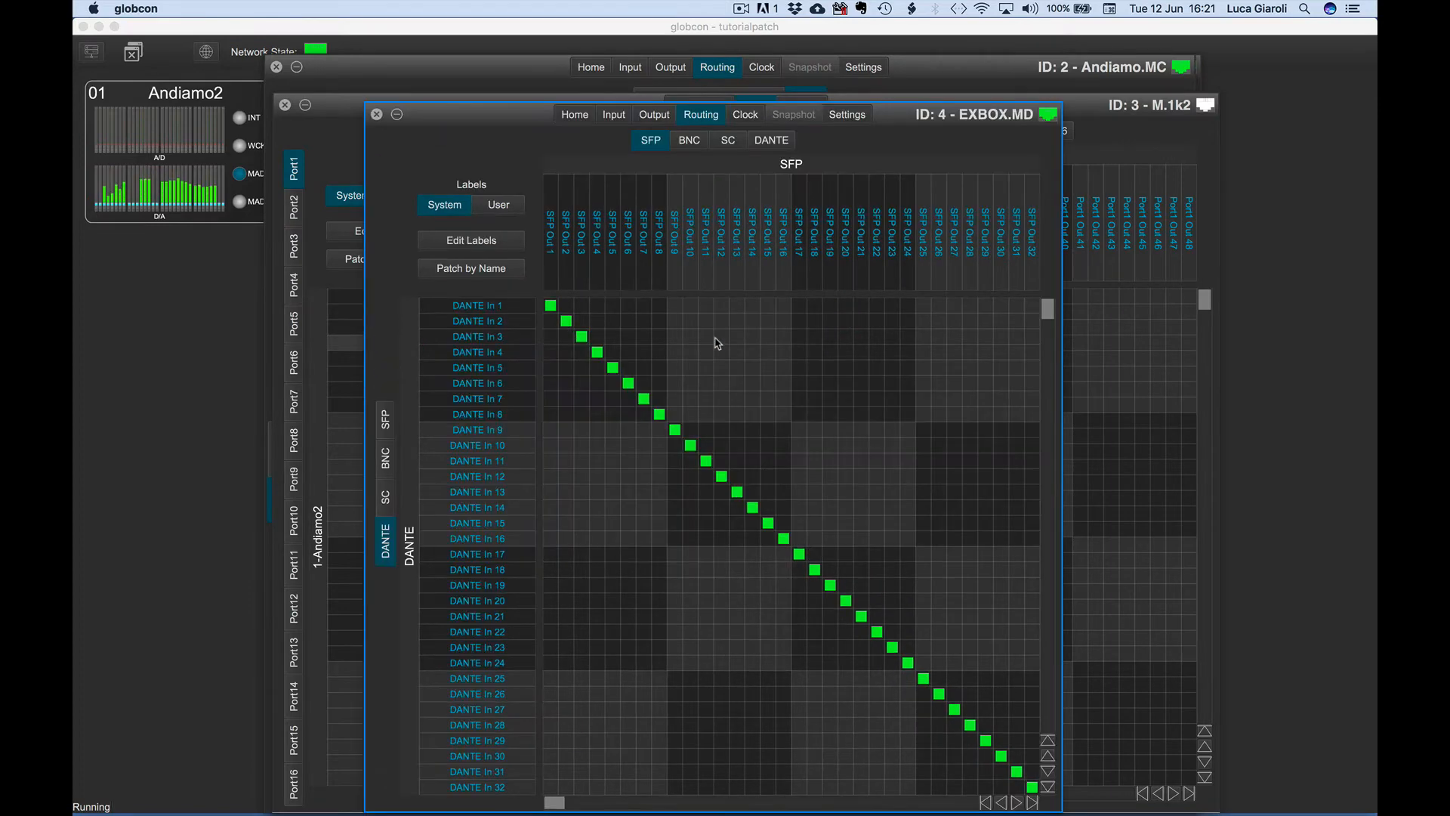
key(ctrl+Down)
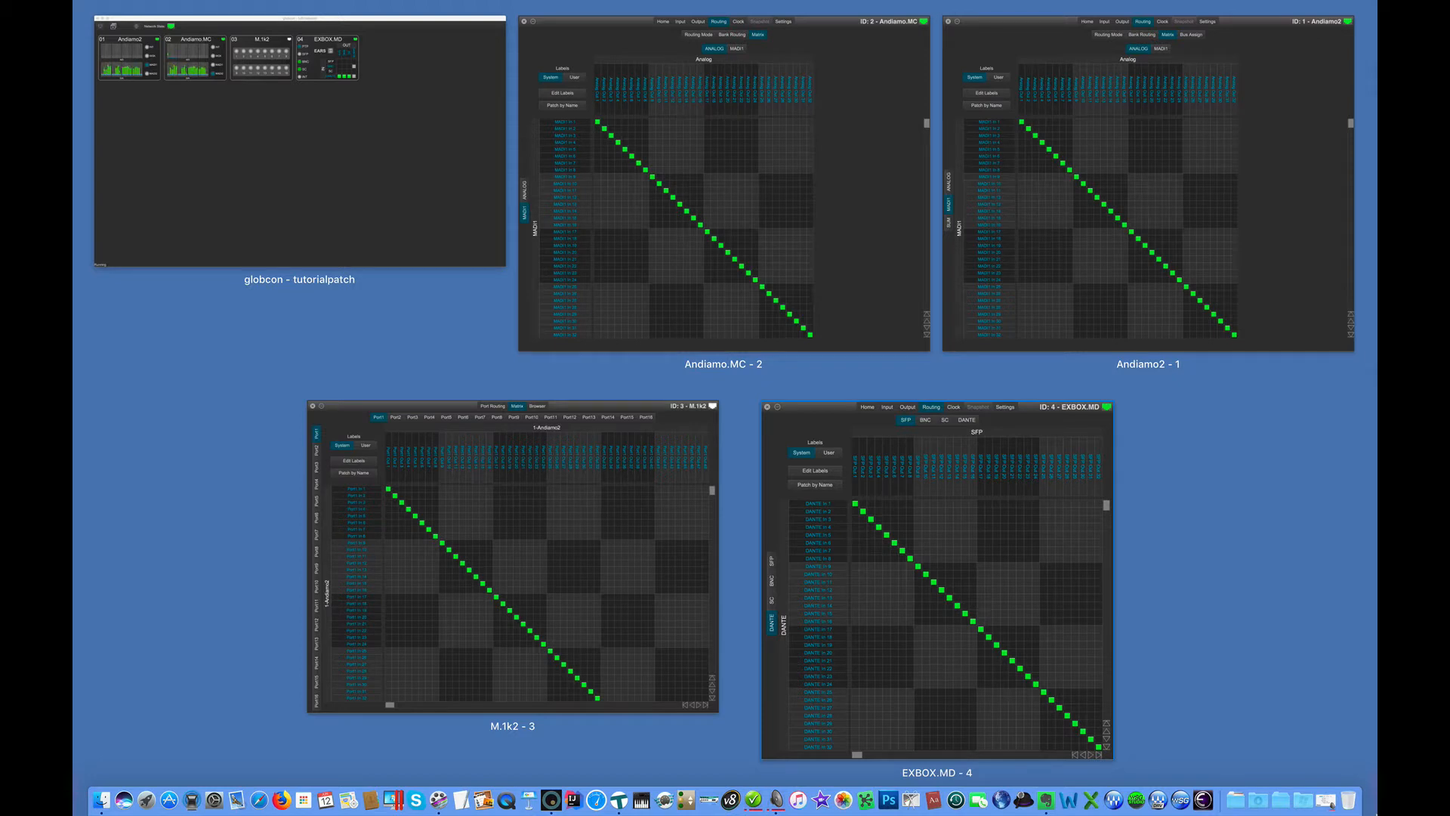
click(404, 145)
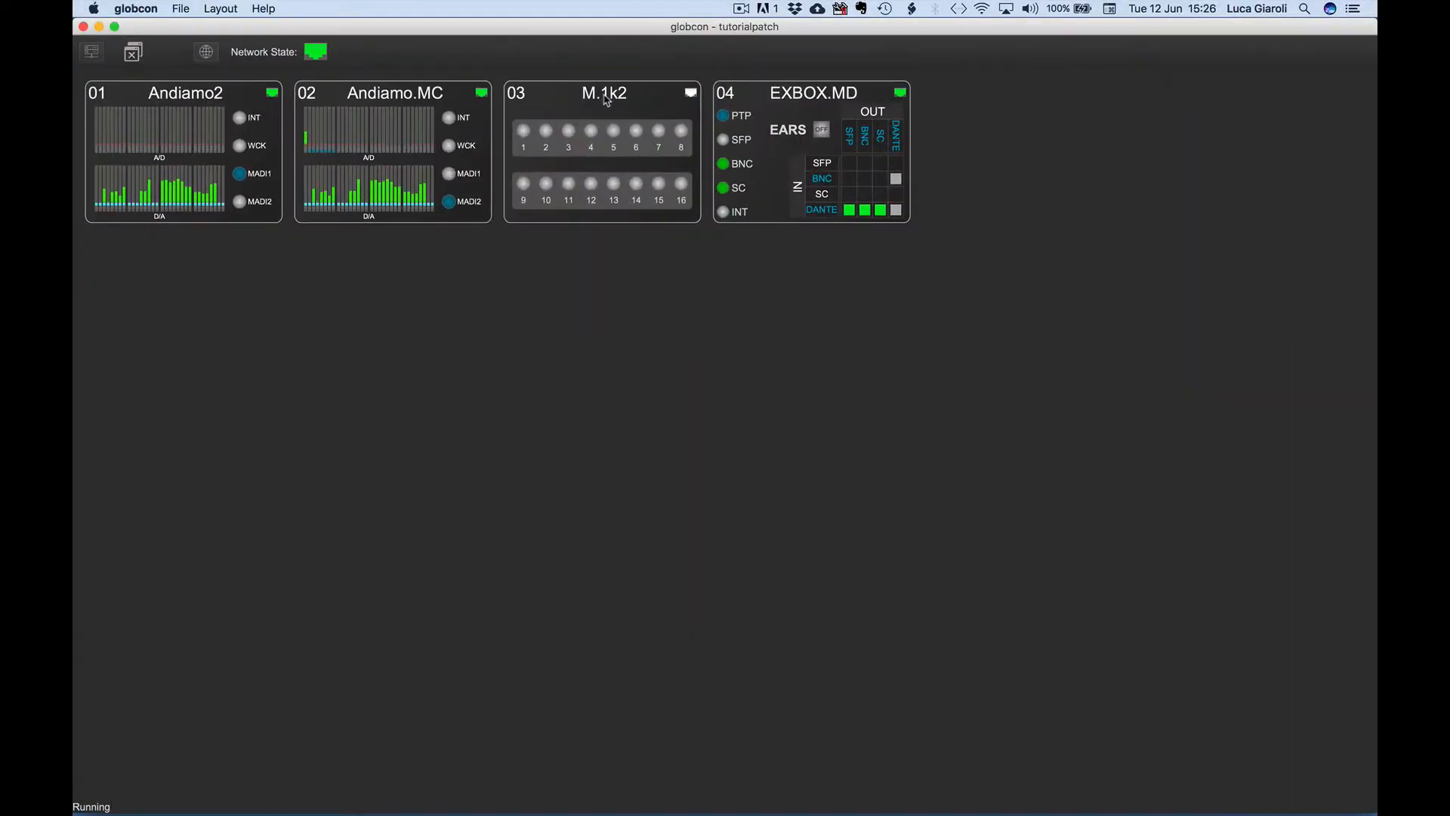
Open the M.1k2 port routing window and reposition it.
double_click(606, 99)
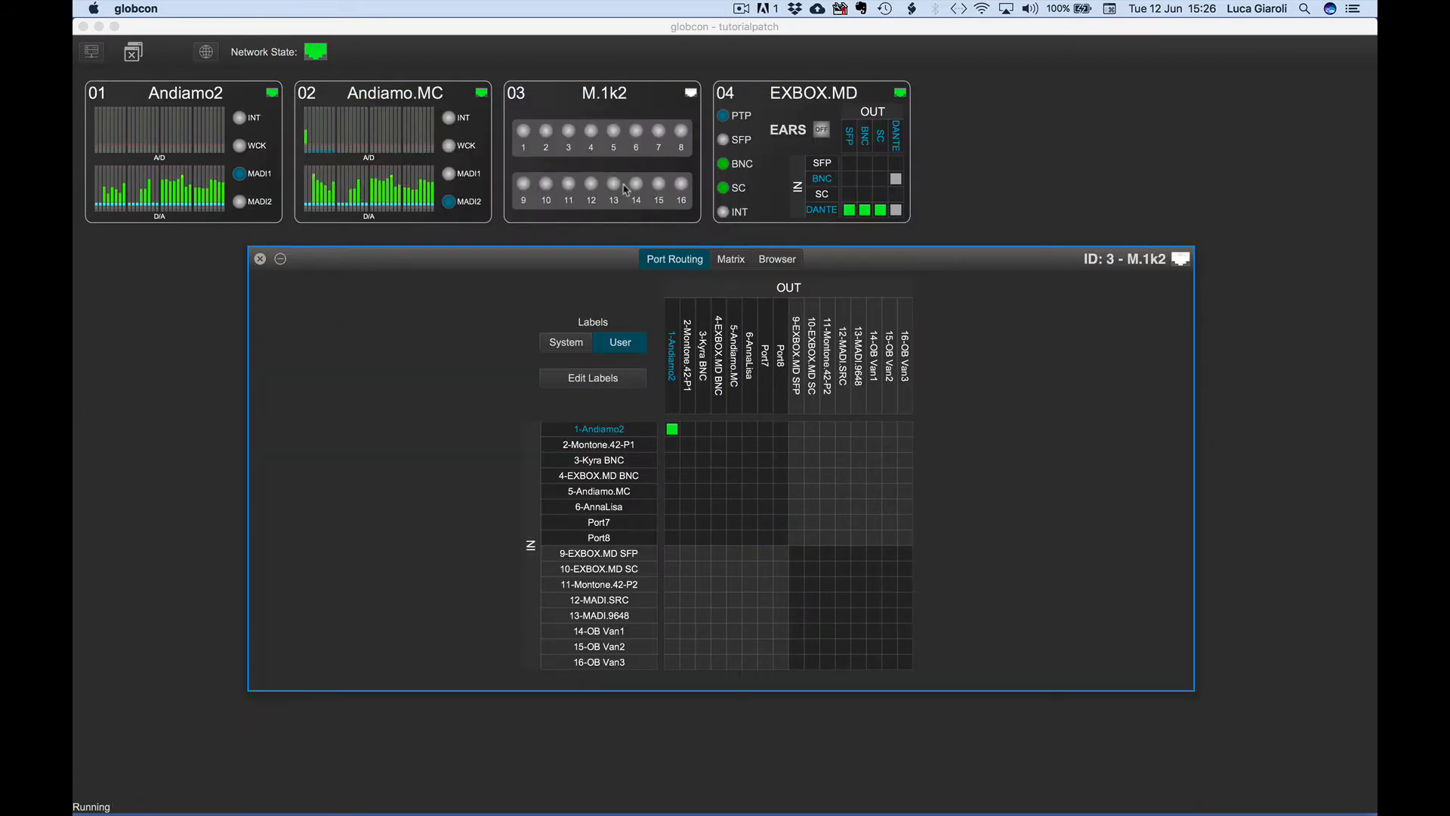
drag(588, 255, 566, 298)
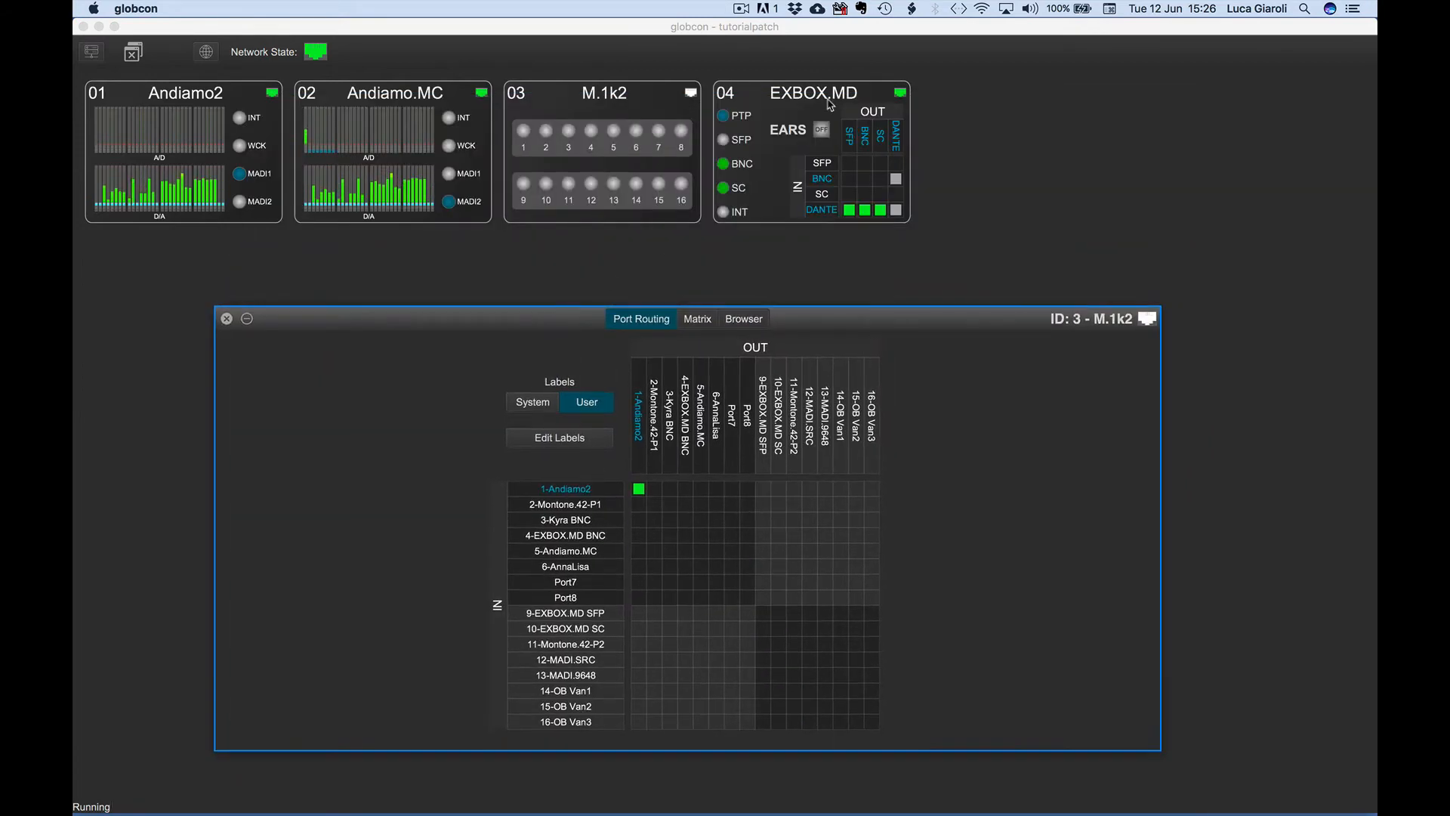
Open the EXBOX.MD device window, reposition it, and close it.
click(829, 98)
double_click(829, 99)
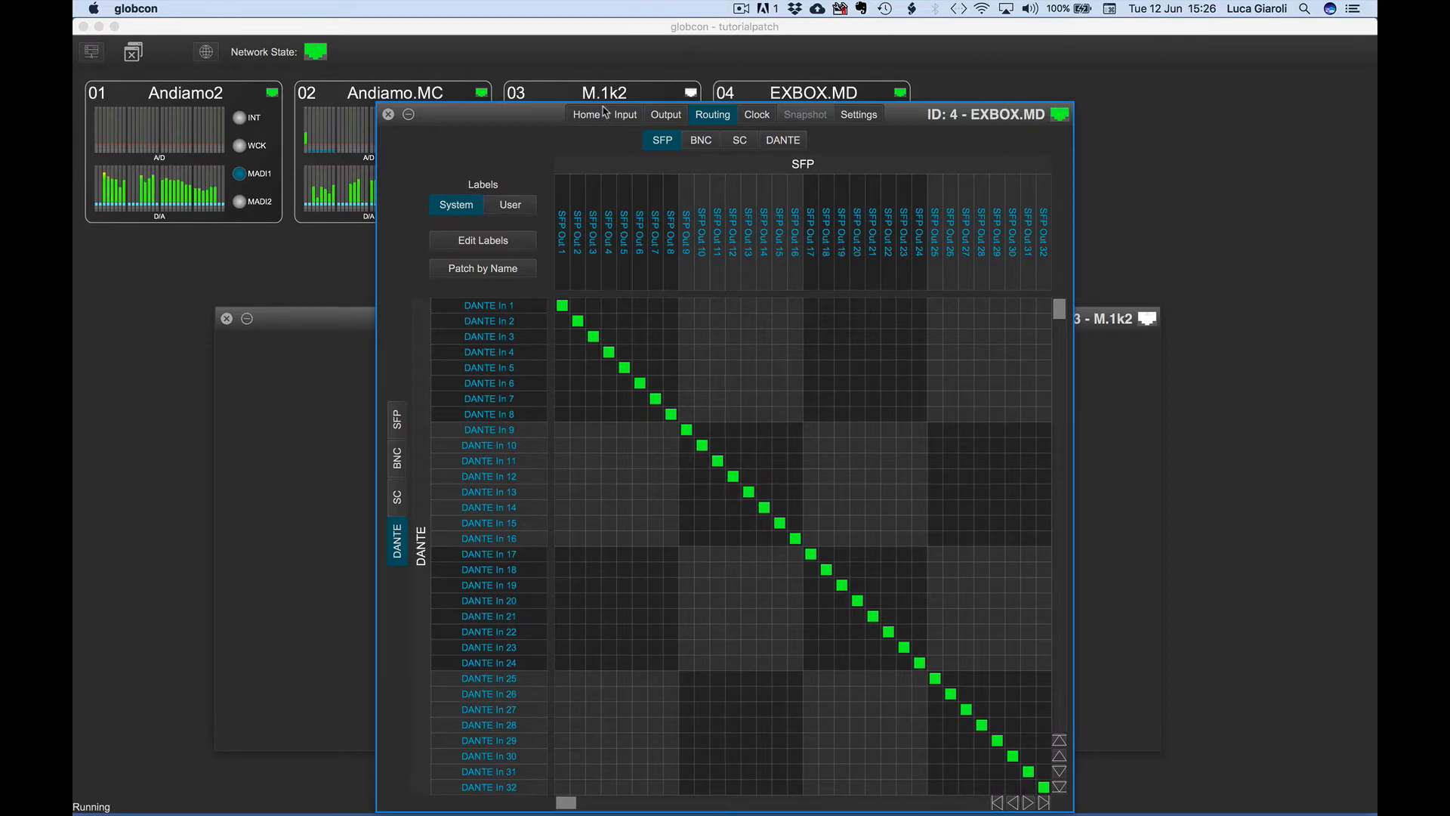
drag(540, 209, 716, 338)
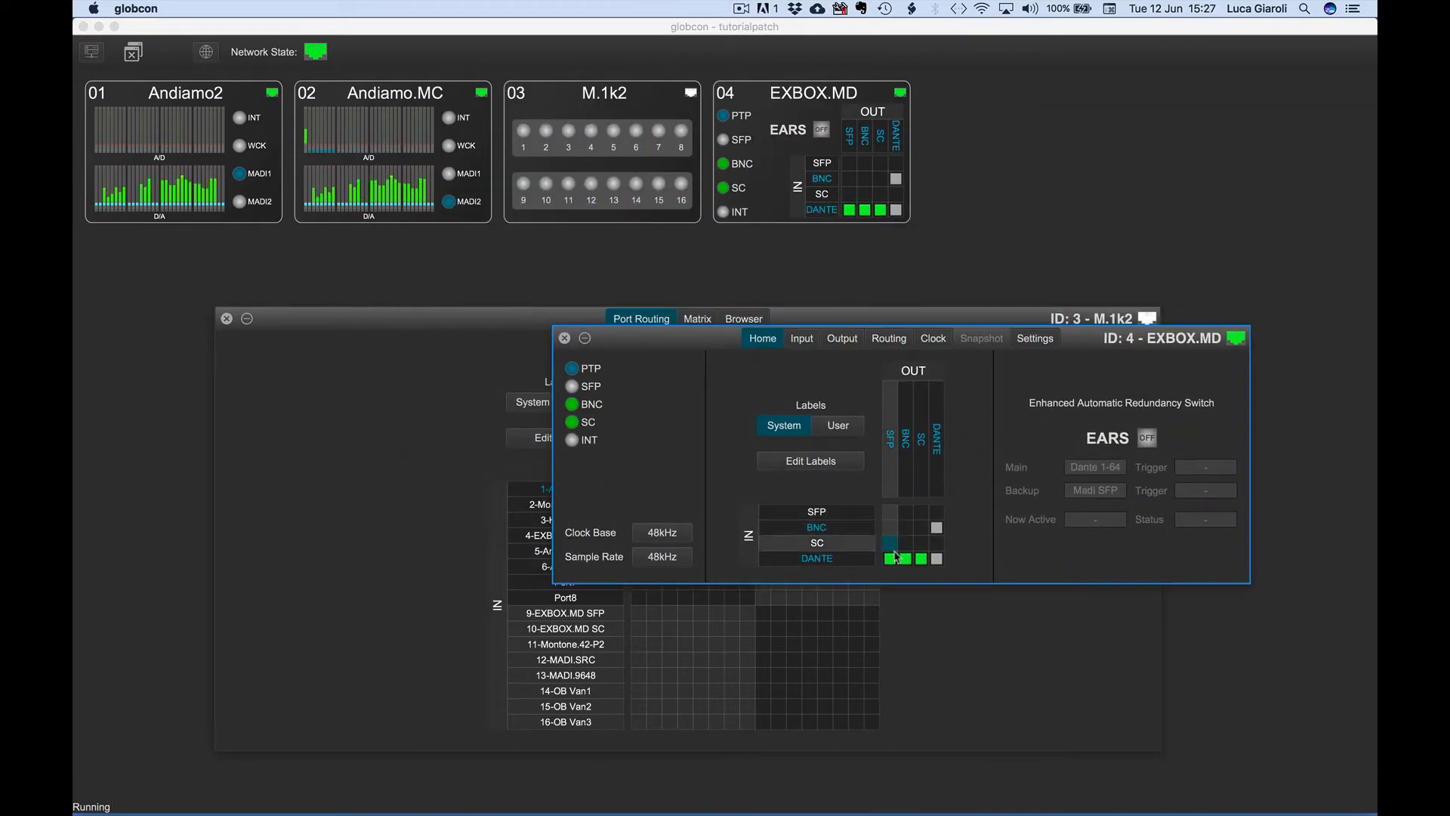
click(565, 339)
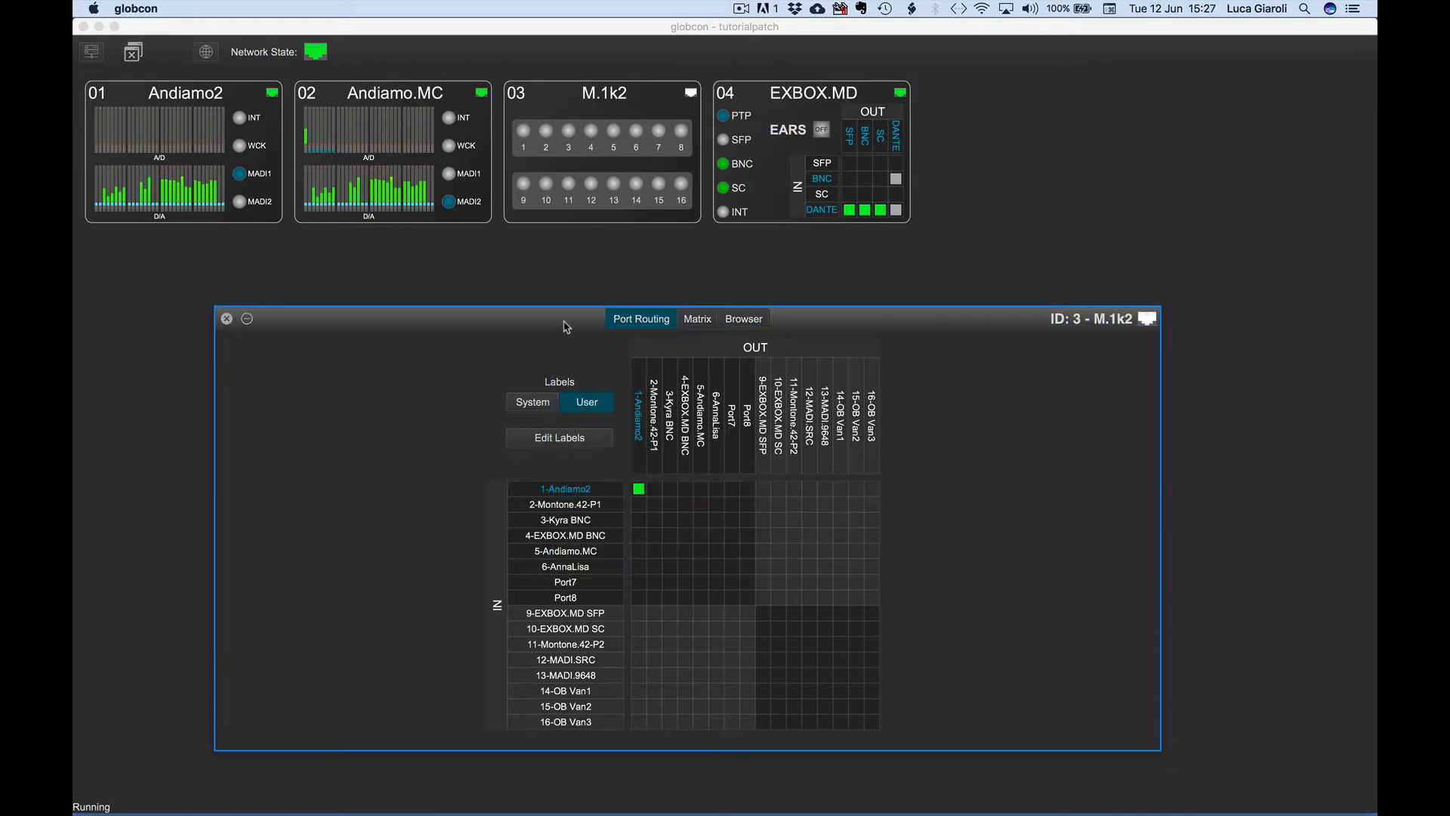
Reposition the M.1k2 window and switch its port labels to System and back to User.
drag(564, 325, 618, 274)
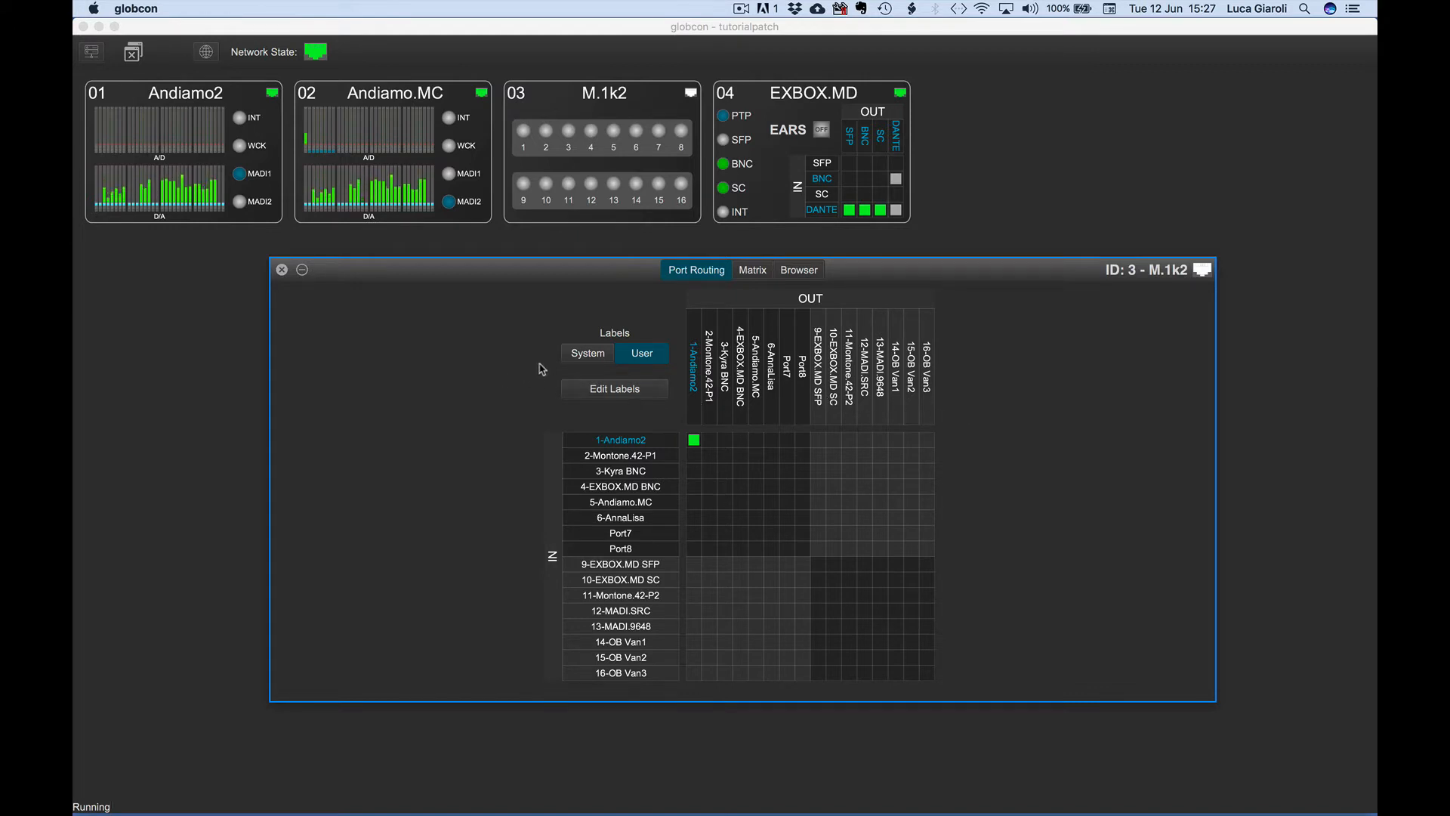
click(580, 355)
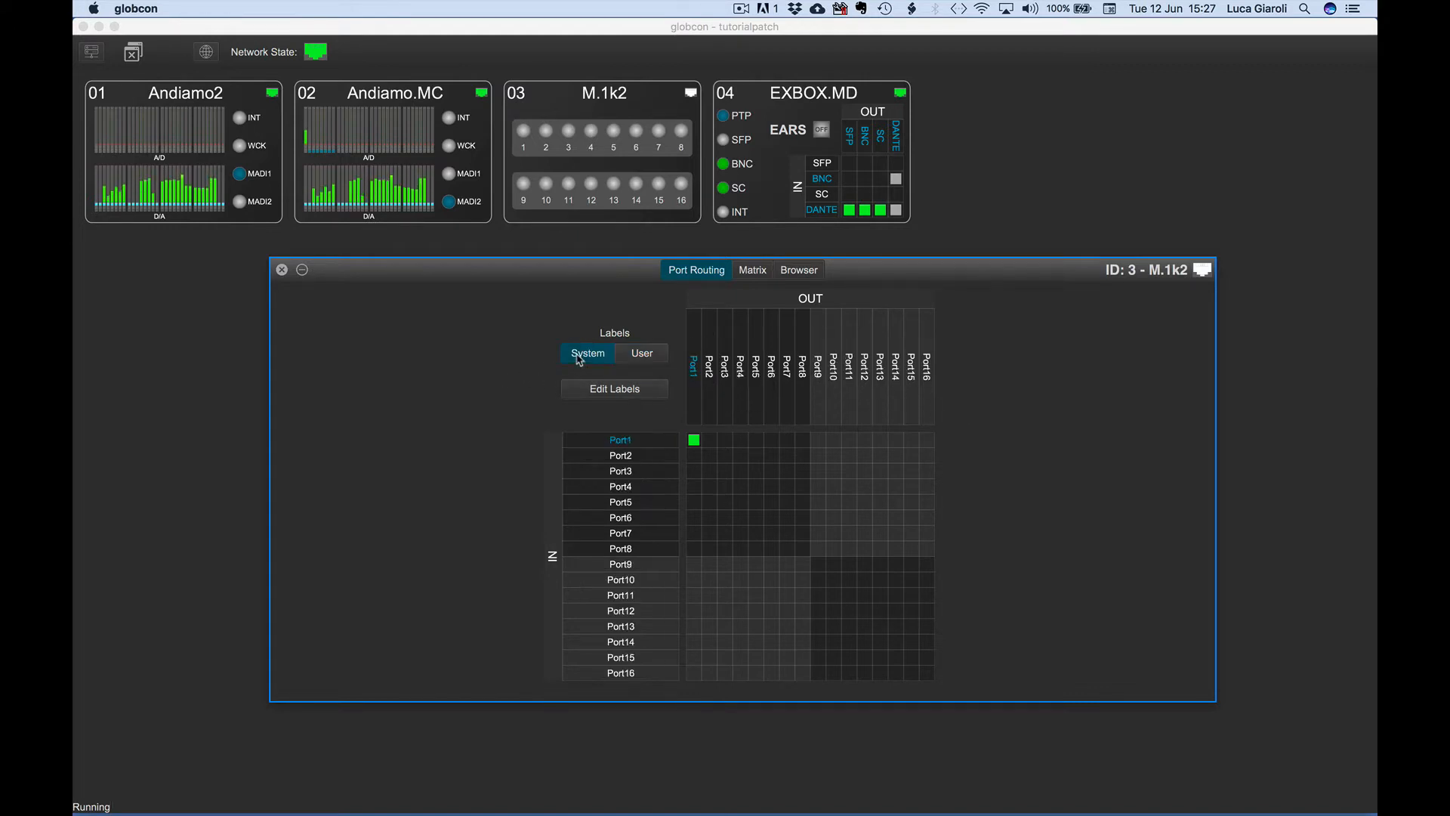
click(644, 353)
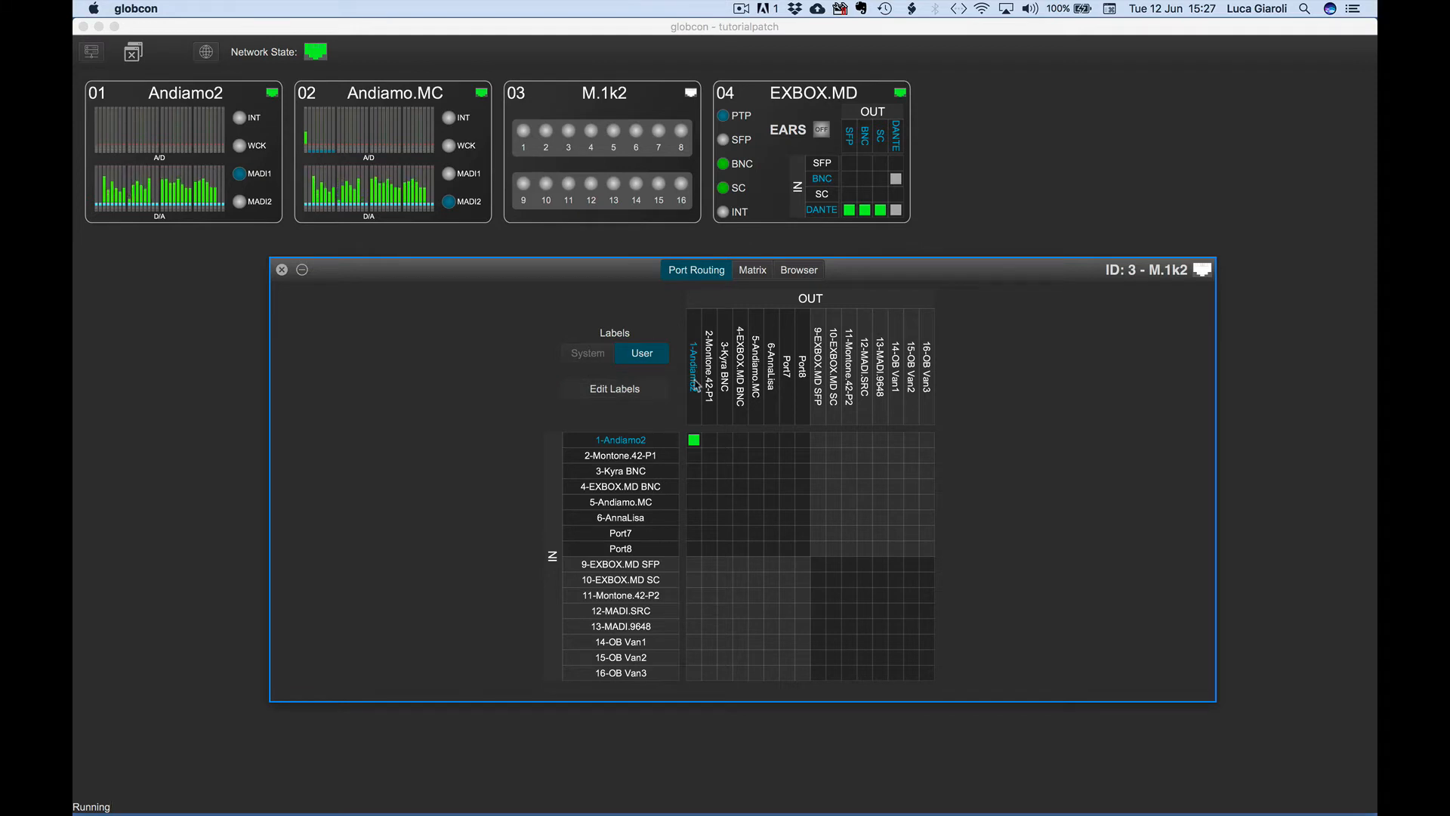
Rename the Port7 output label to "my name".
double_click(788, 368)
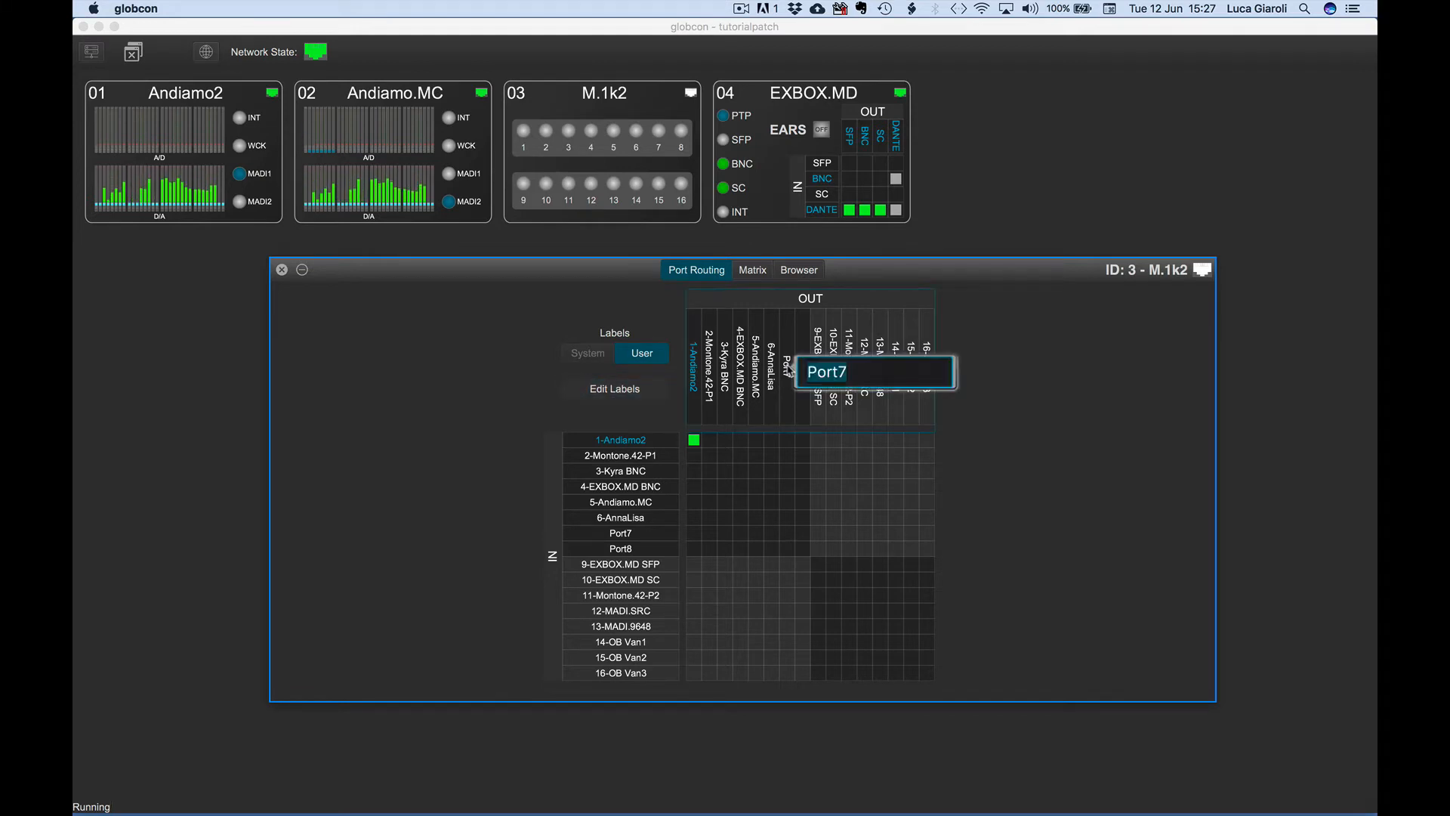
text(my name)
key(Return)
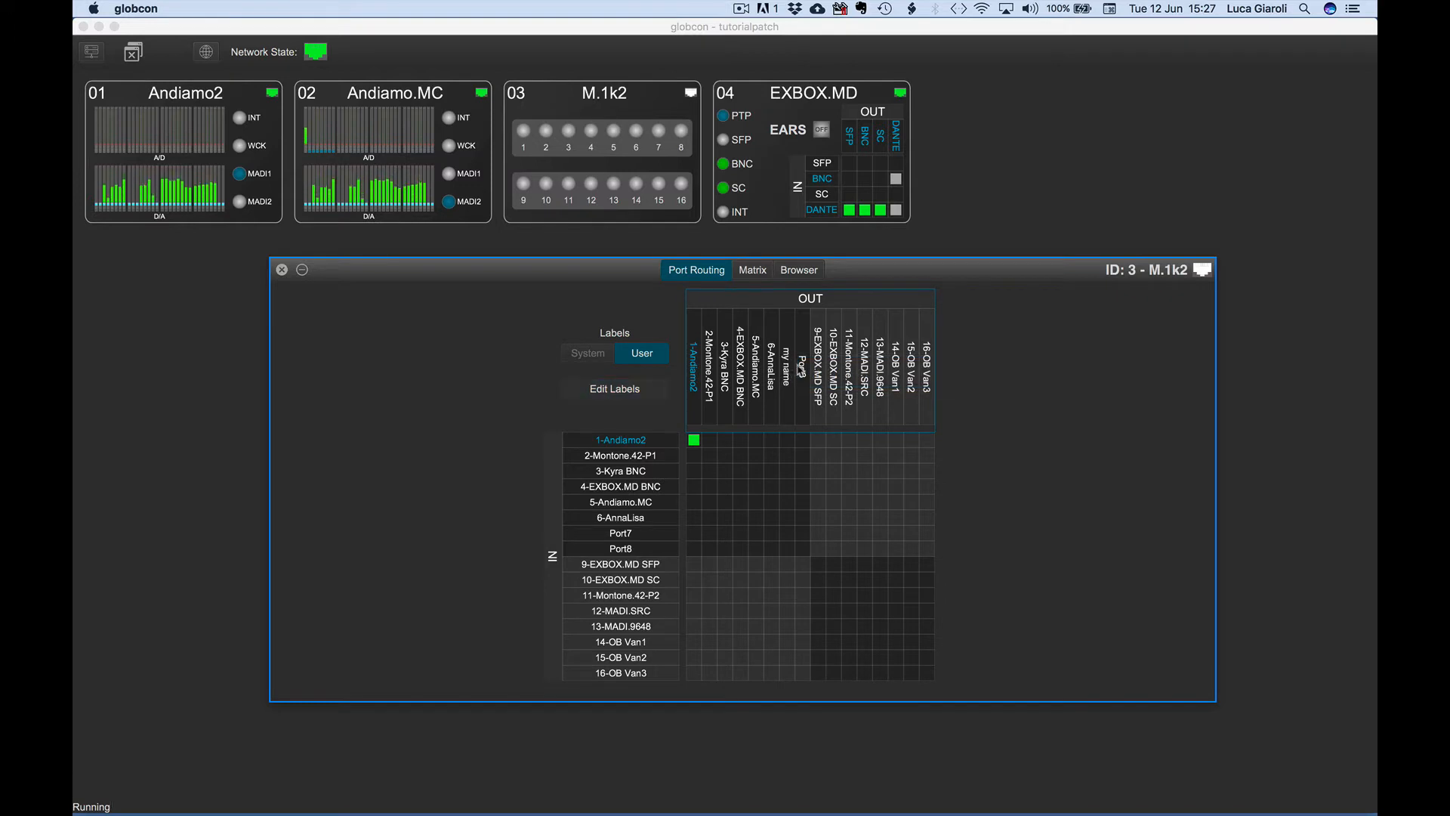
Rename the Port8 output label to "my name" and step through the following output labels without changing them.
double_click(803, 368)
text(my name)
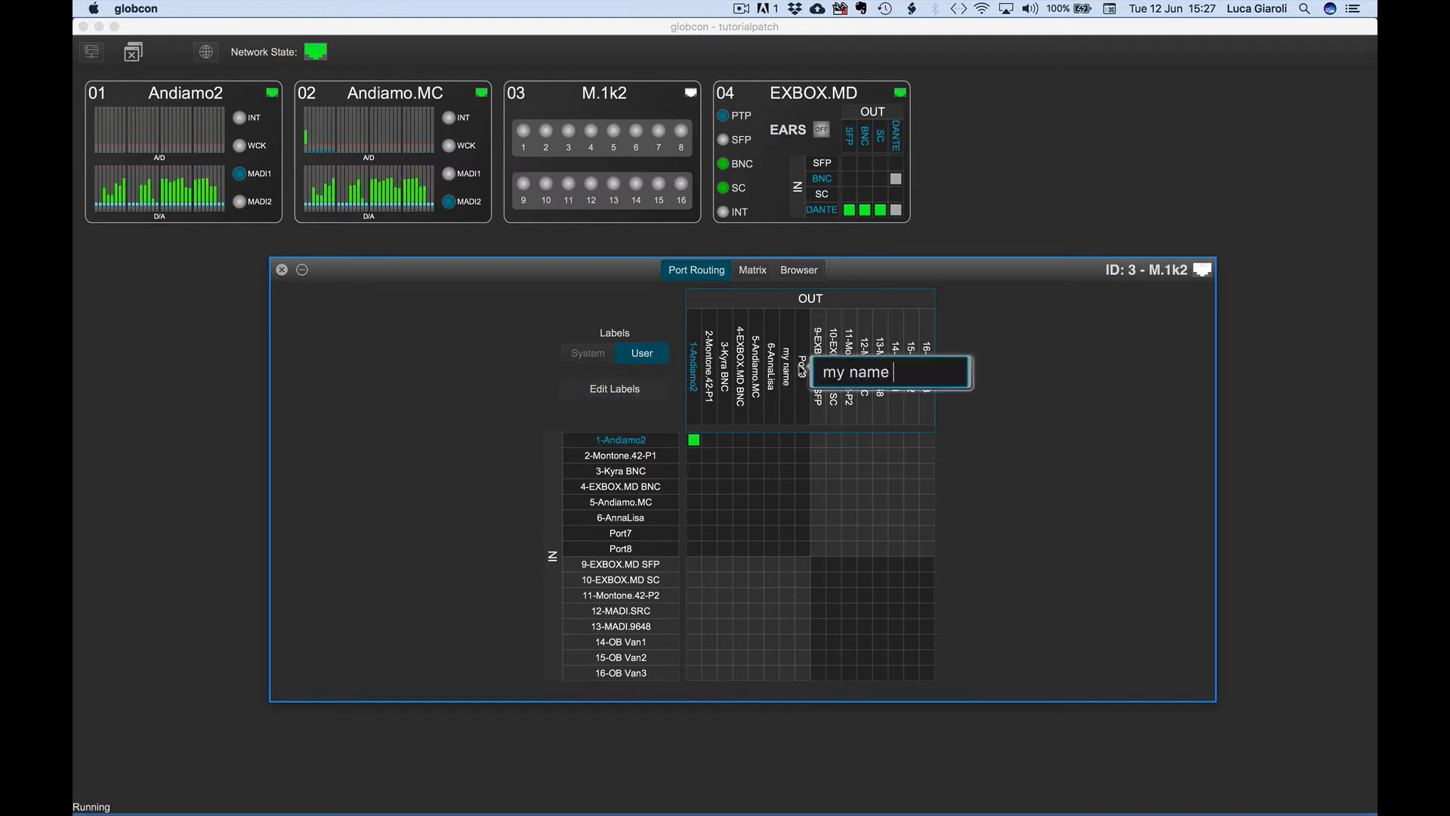
key(Tab)
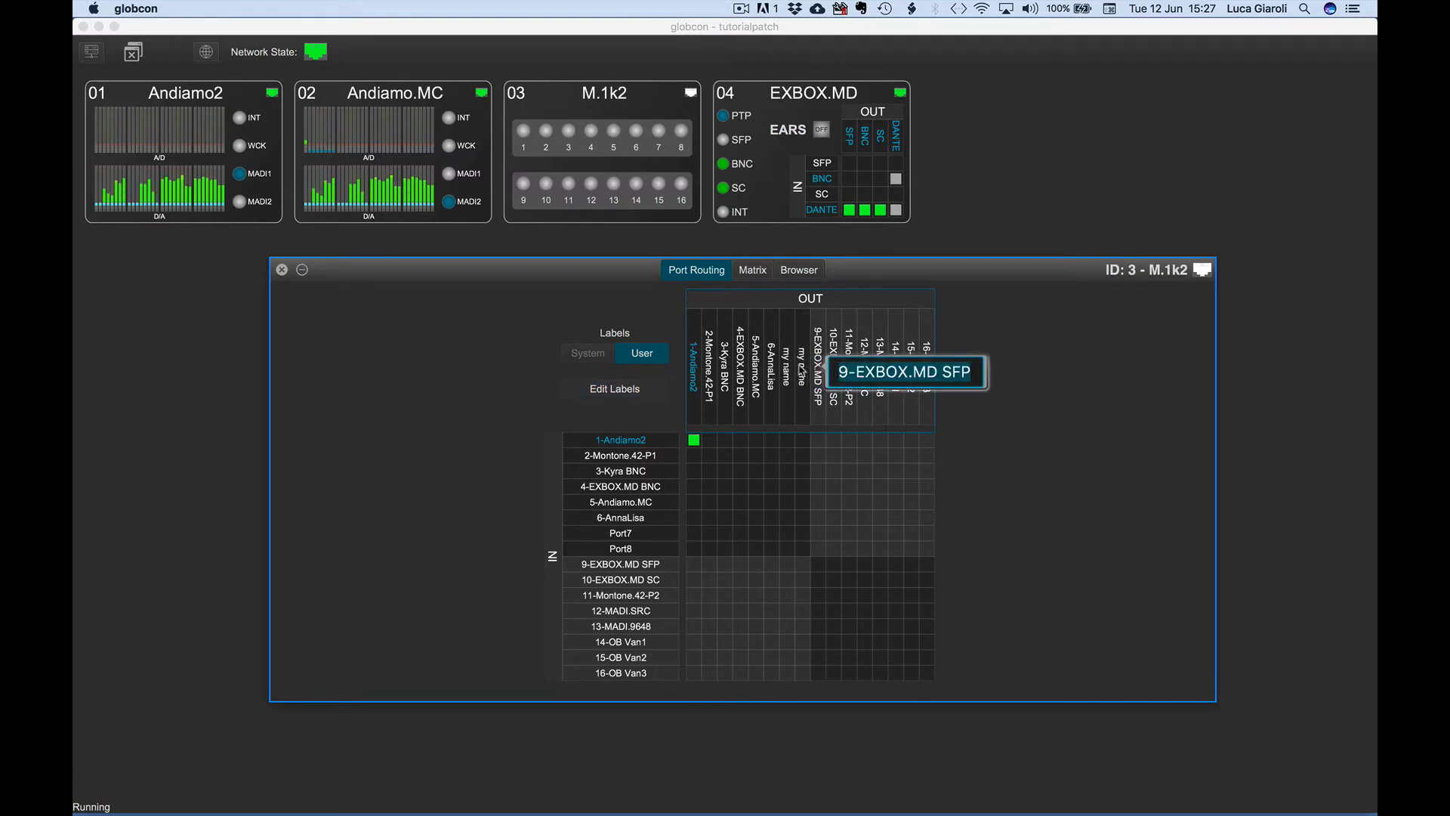
key(Tab)
key(Tab)
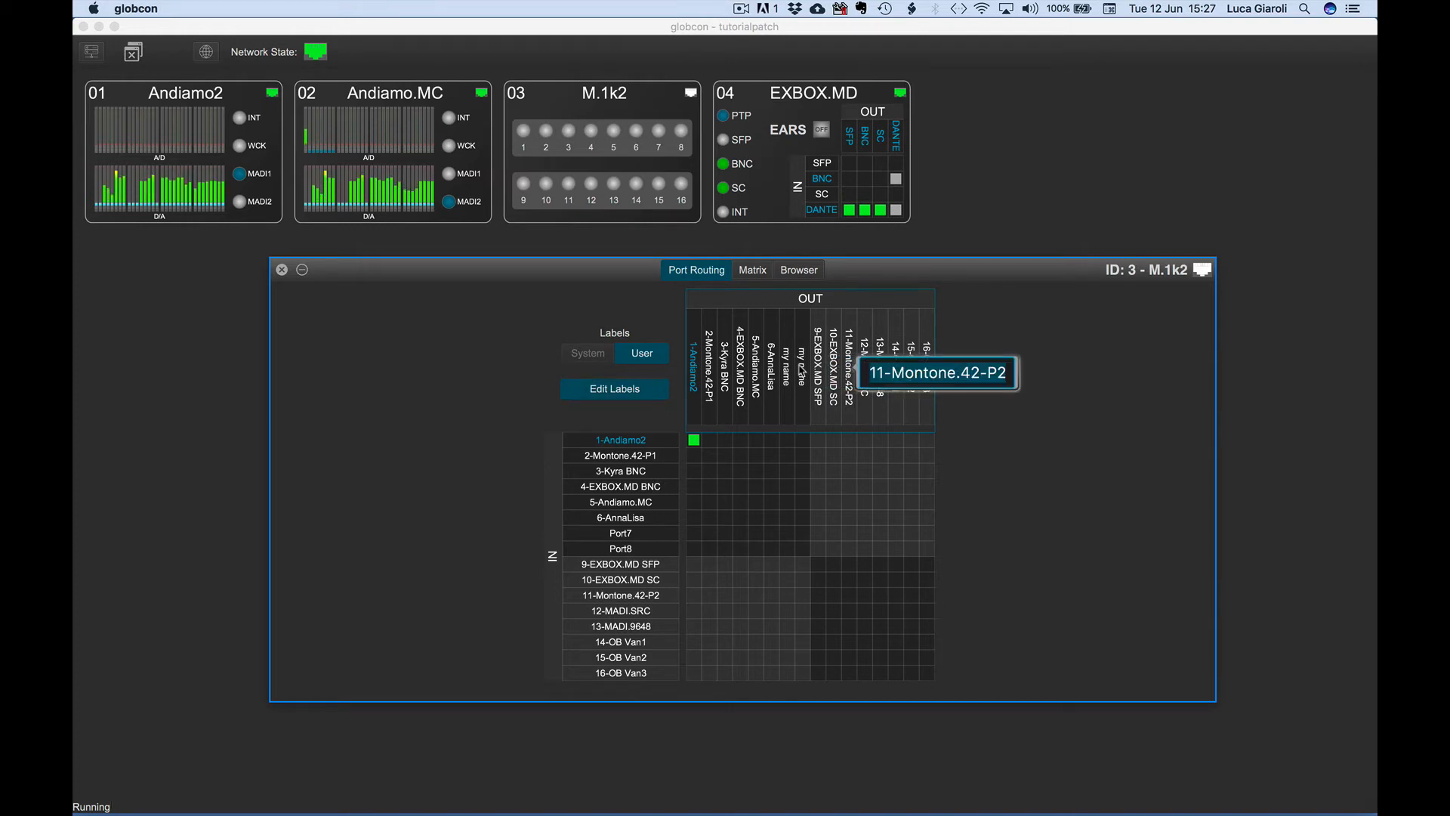
key(Escape)
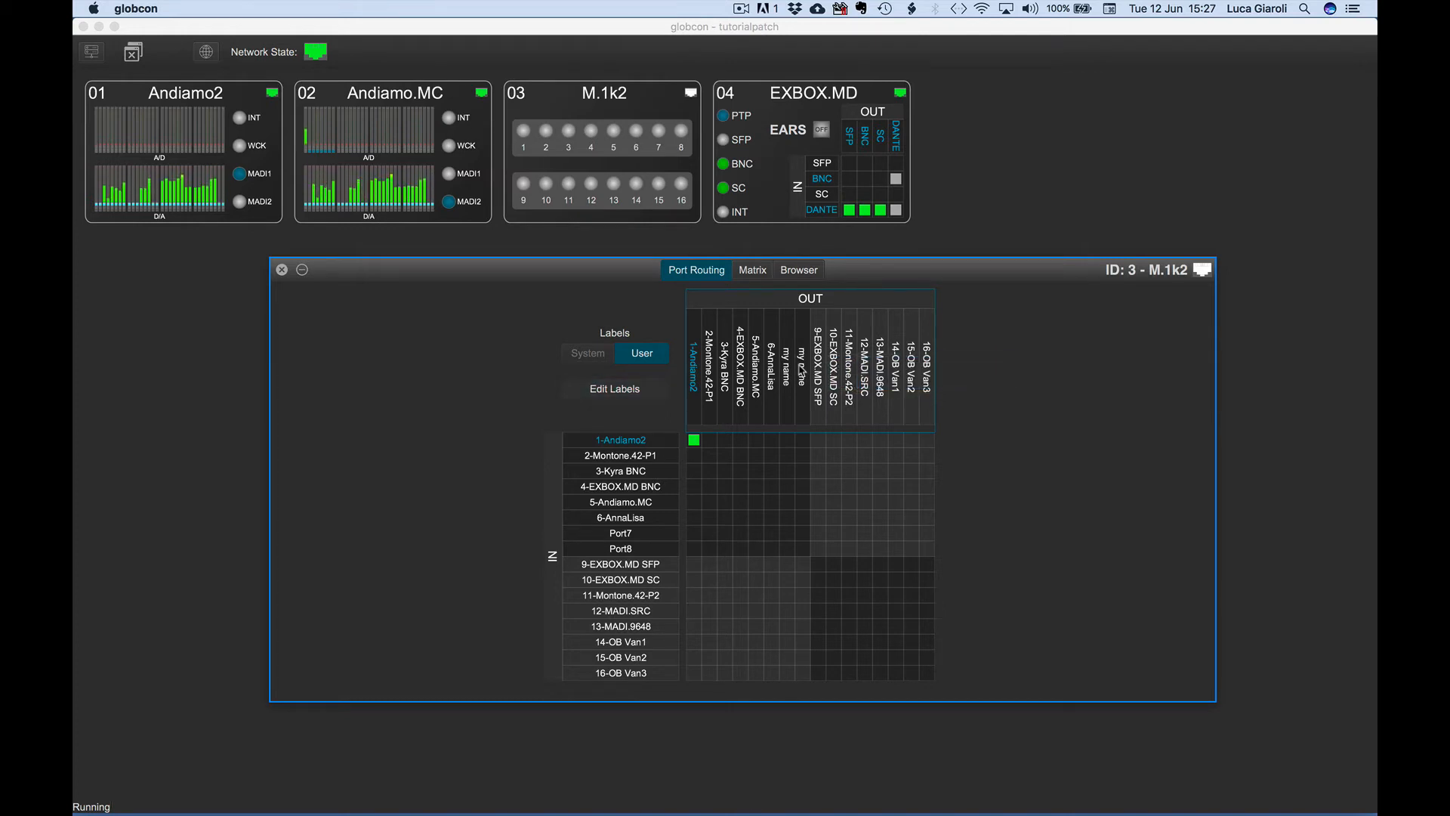
double_click(881, 374)
key(super+c)
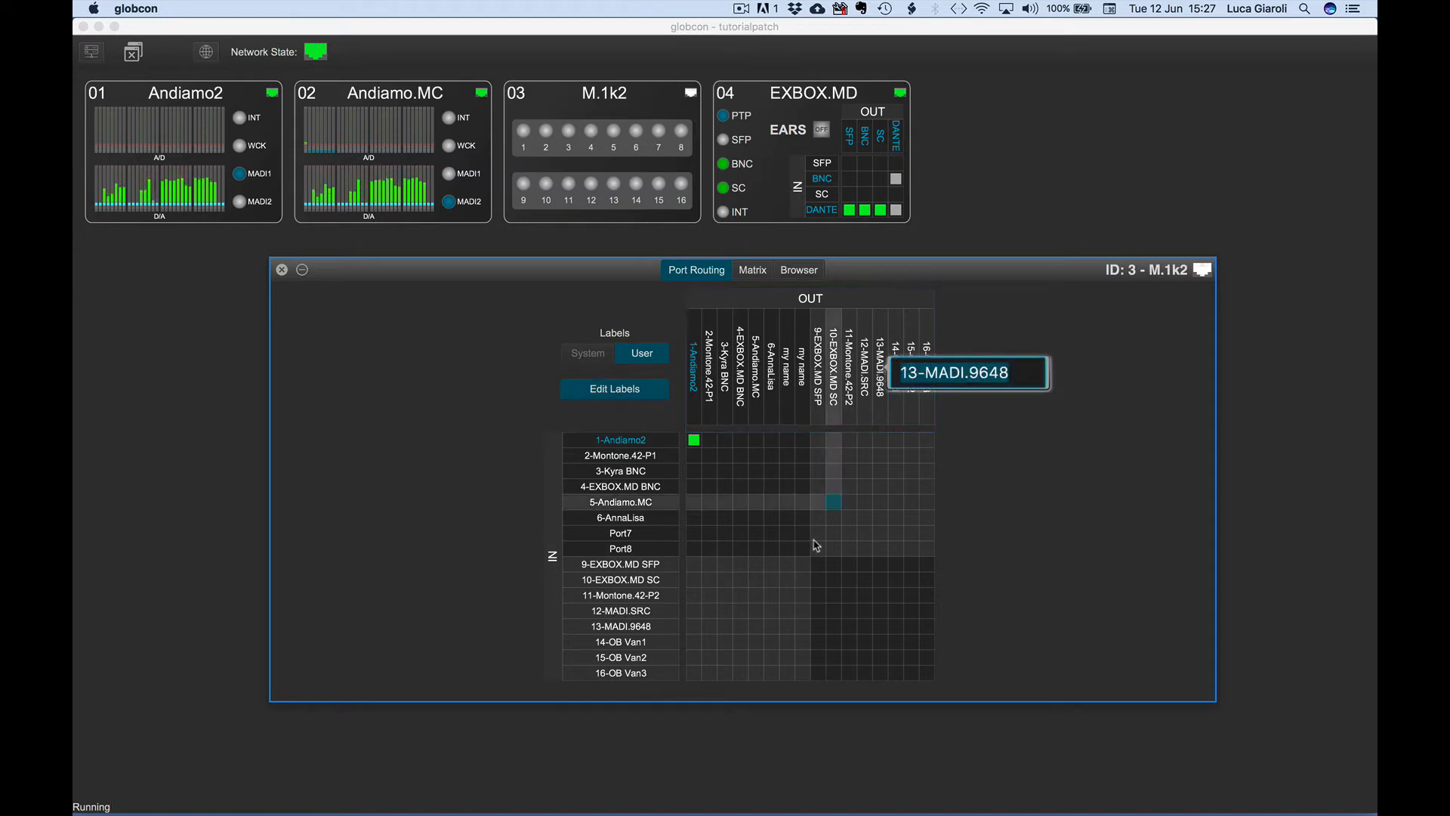
click(621, 550)
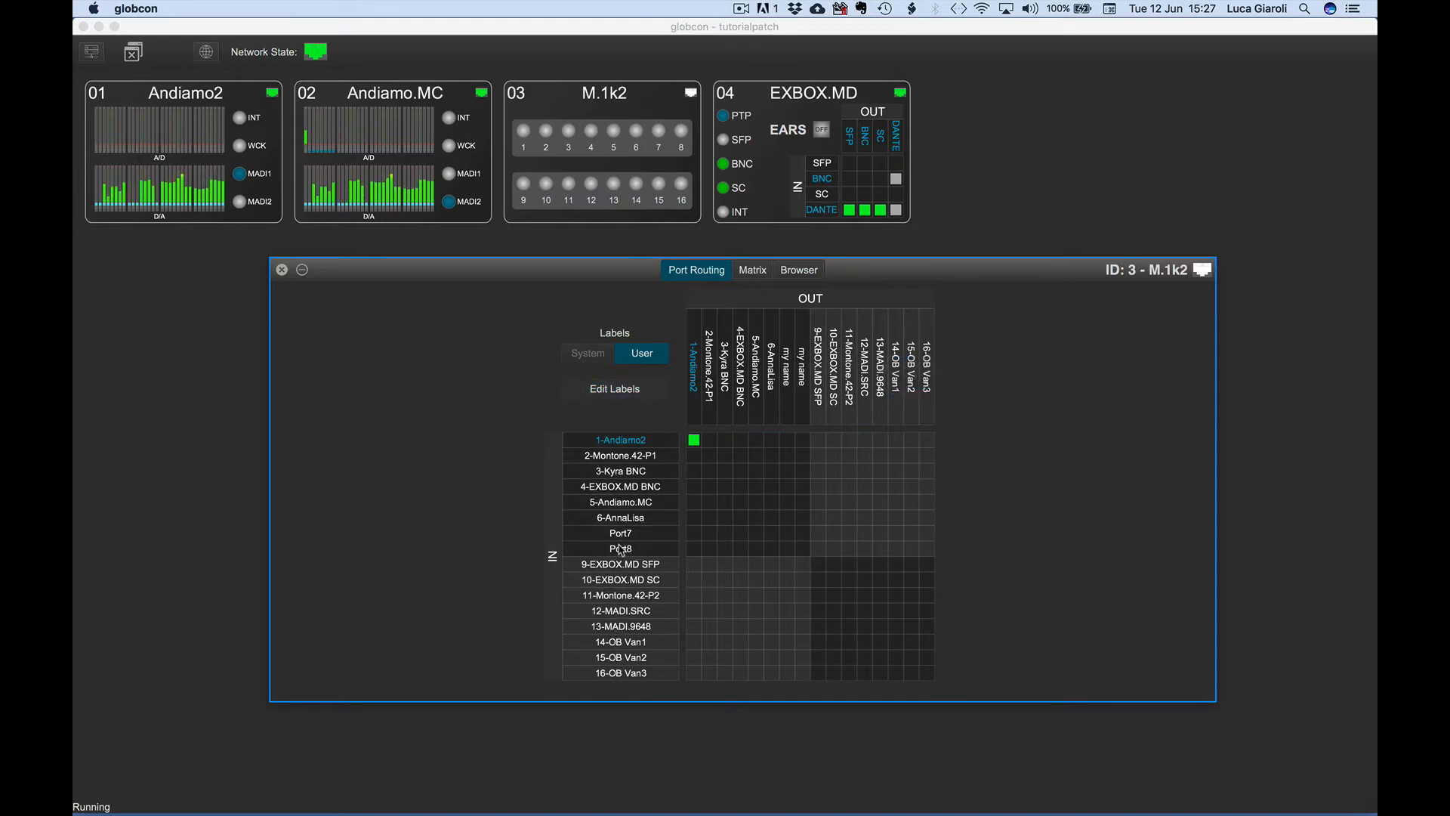
double_click(621, 550)
key(super+v)
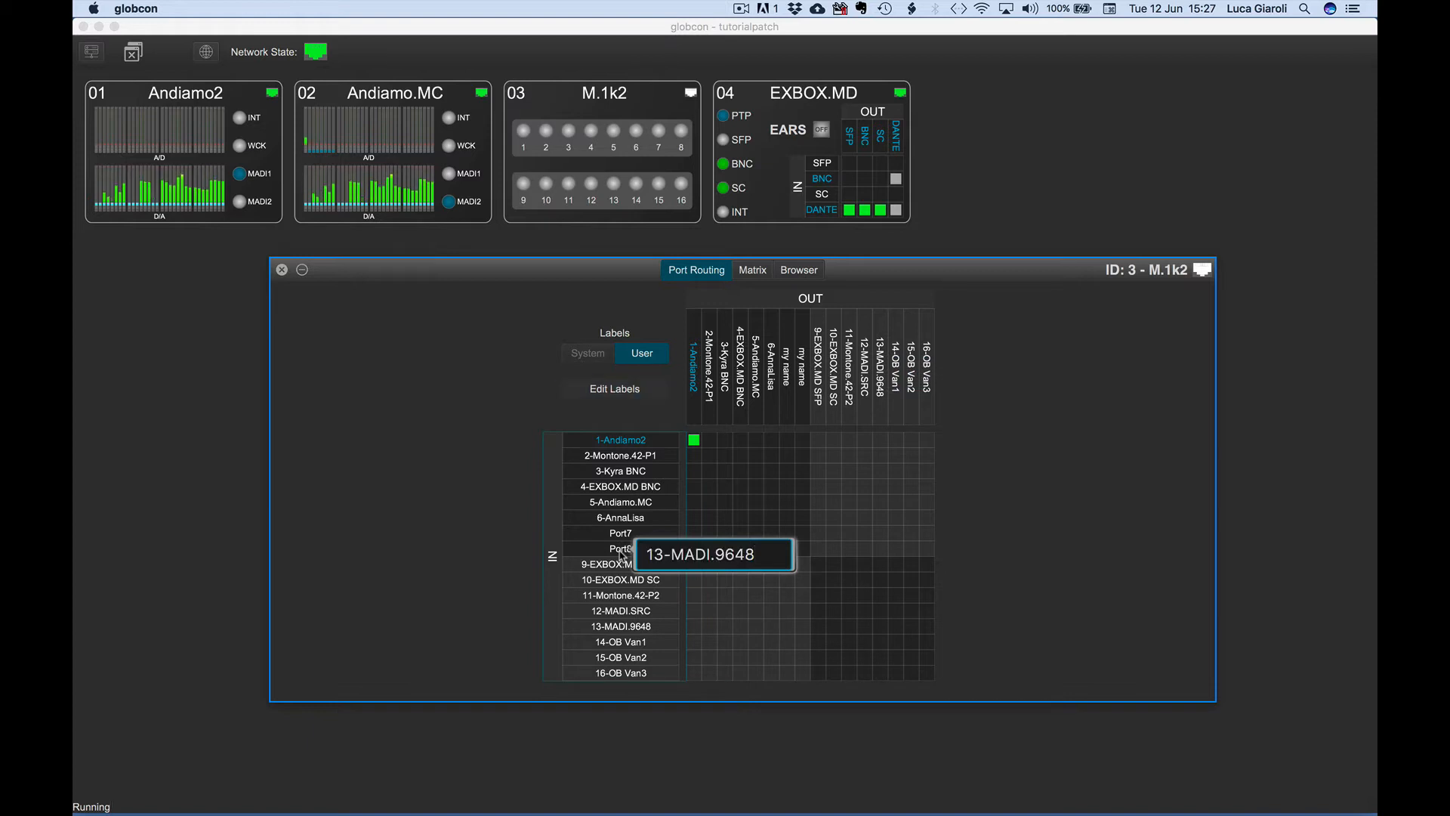
key(Escape)
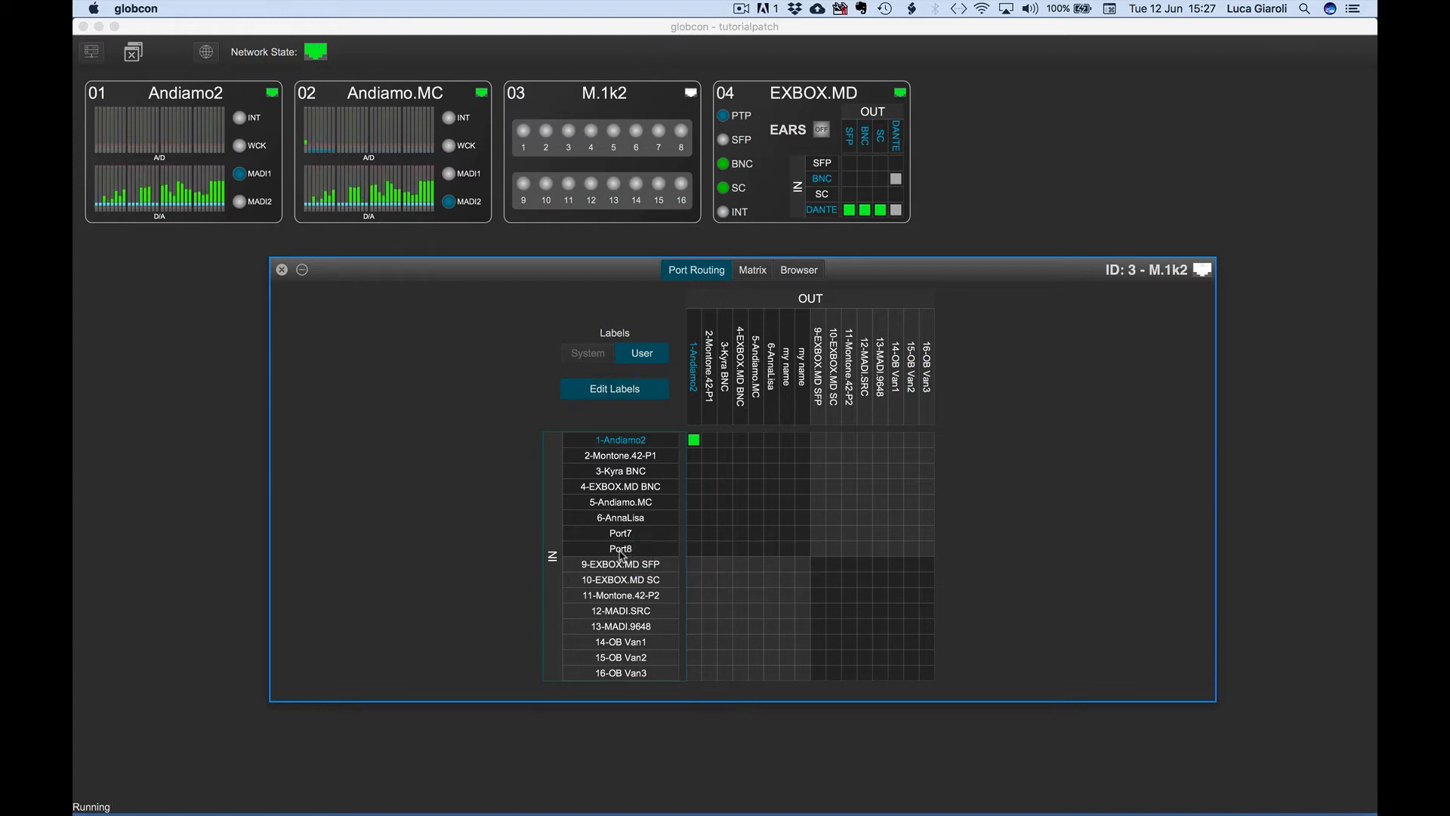
Leave label editing and patch input 2-Montone.42-P1 to output 2-Montone.42-P1.
click(623, 397)
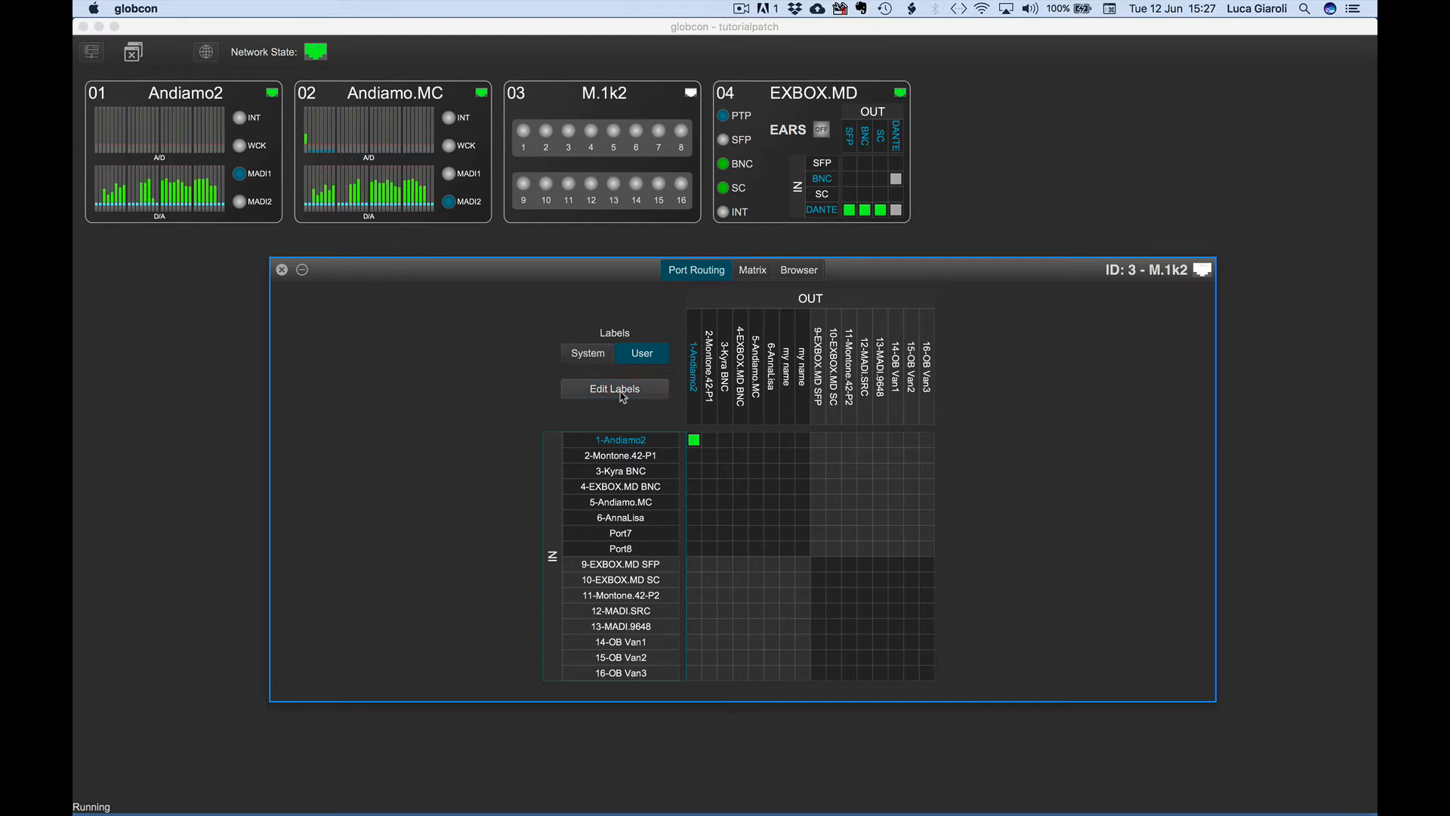
click(711, 457)
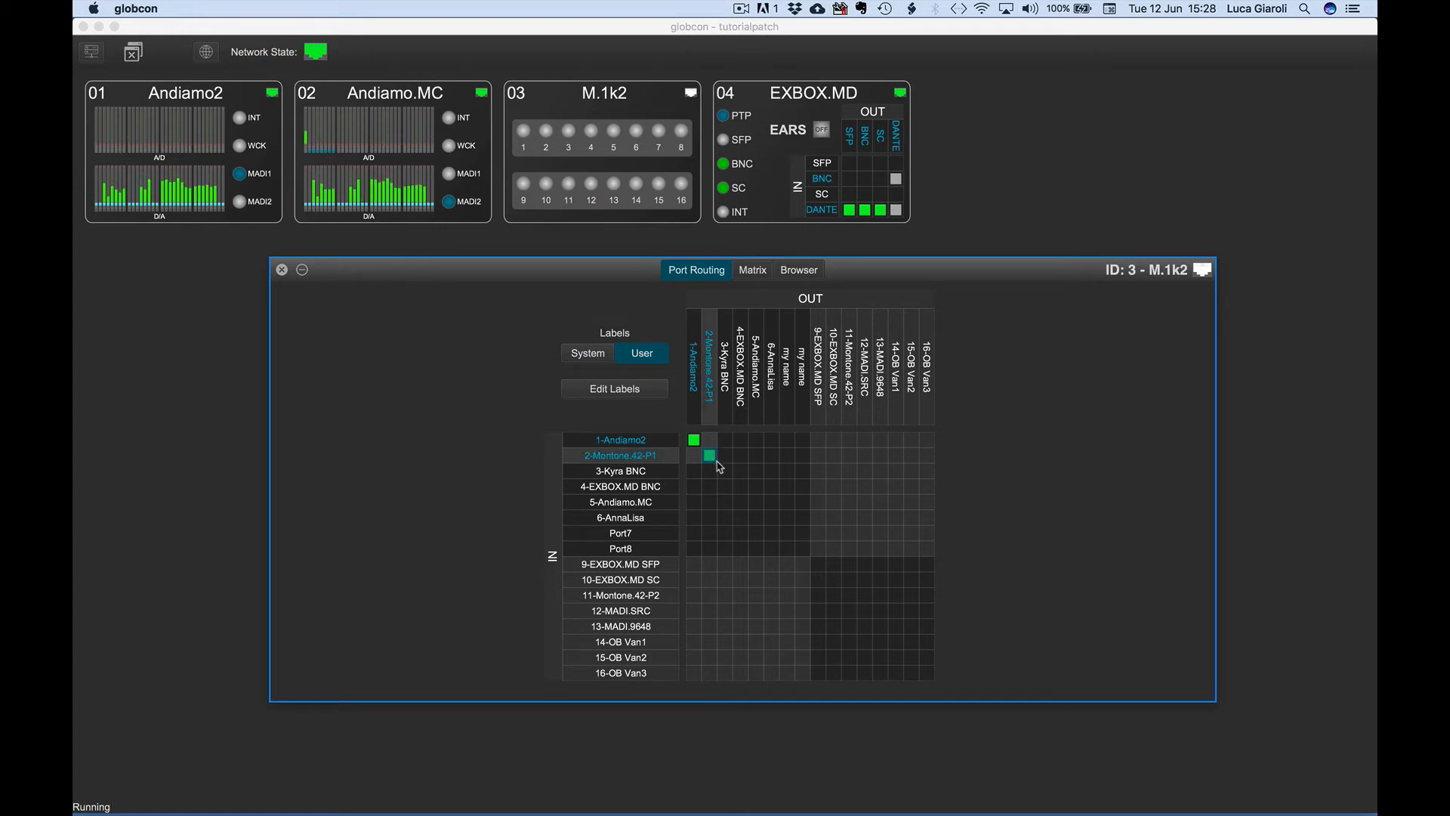
click(723, 470)
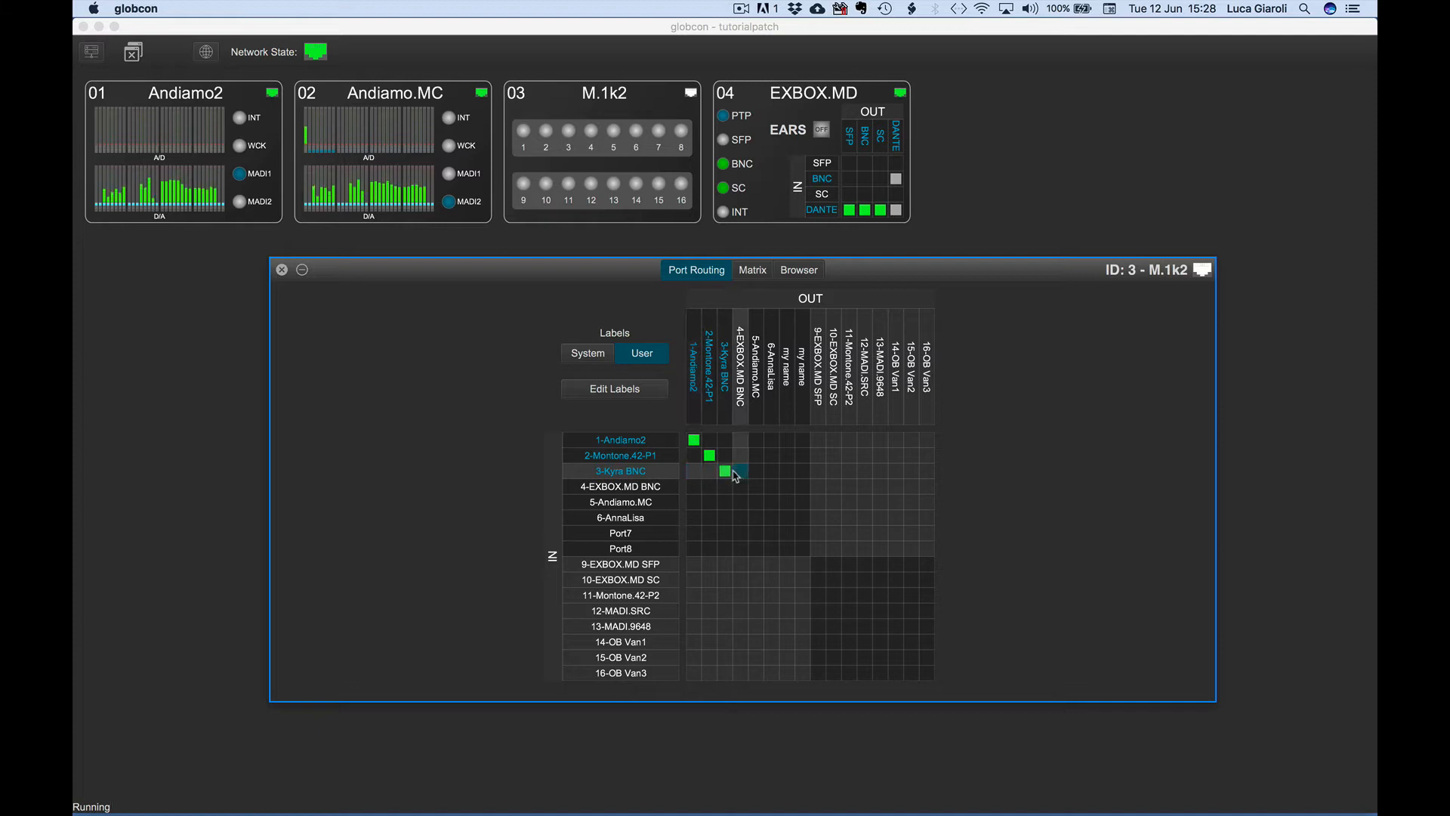
click(725, 471)
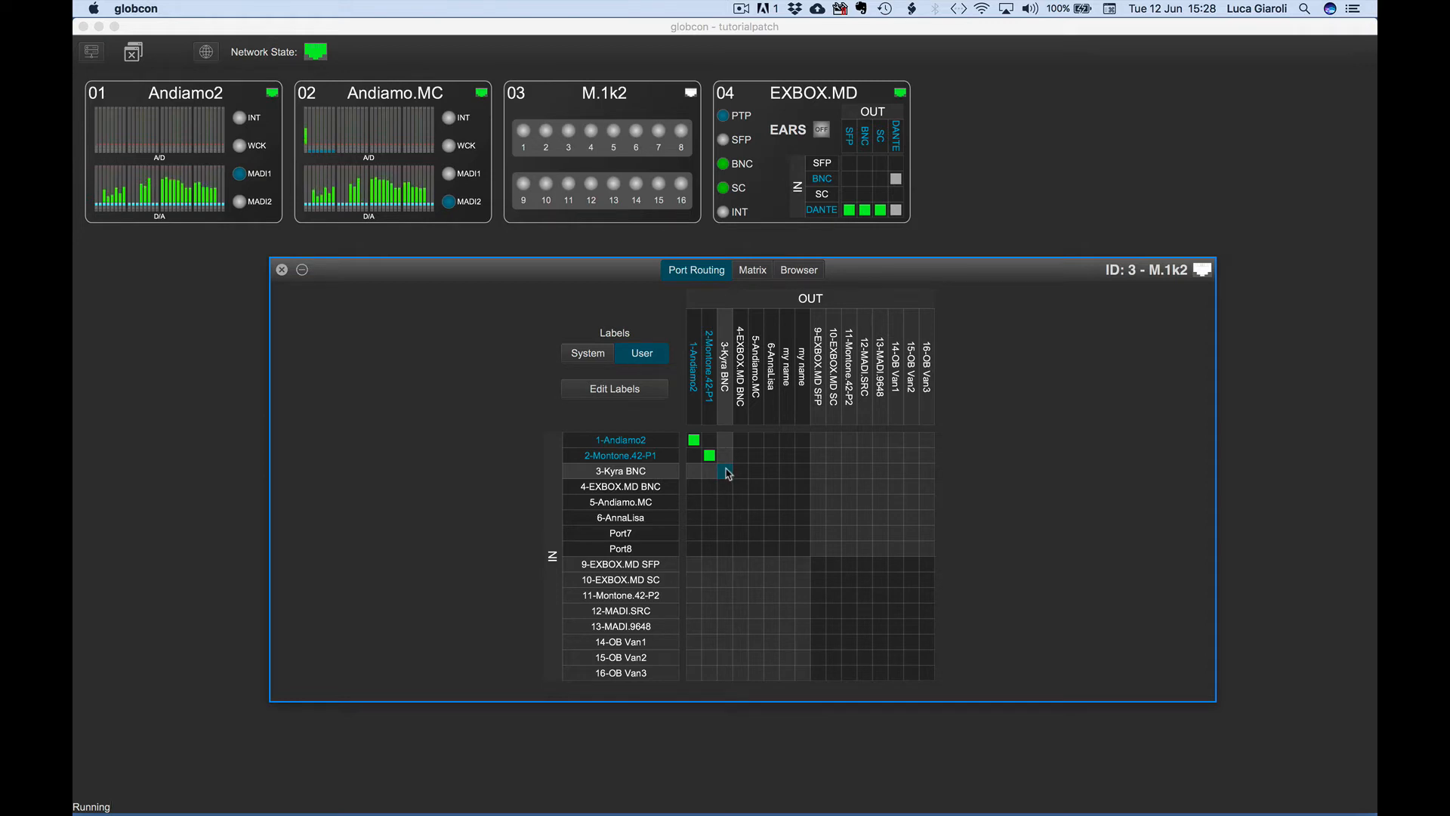
drag(727, 473, 802, 554)
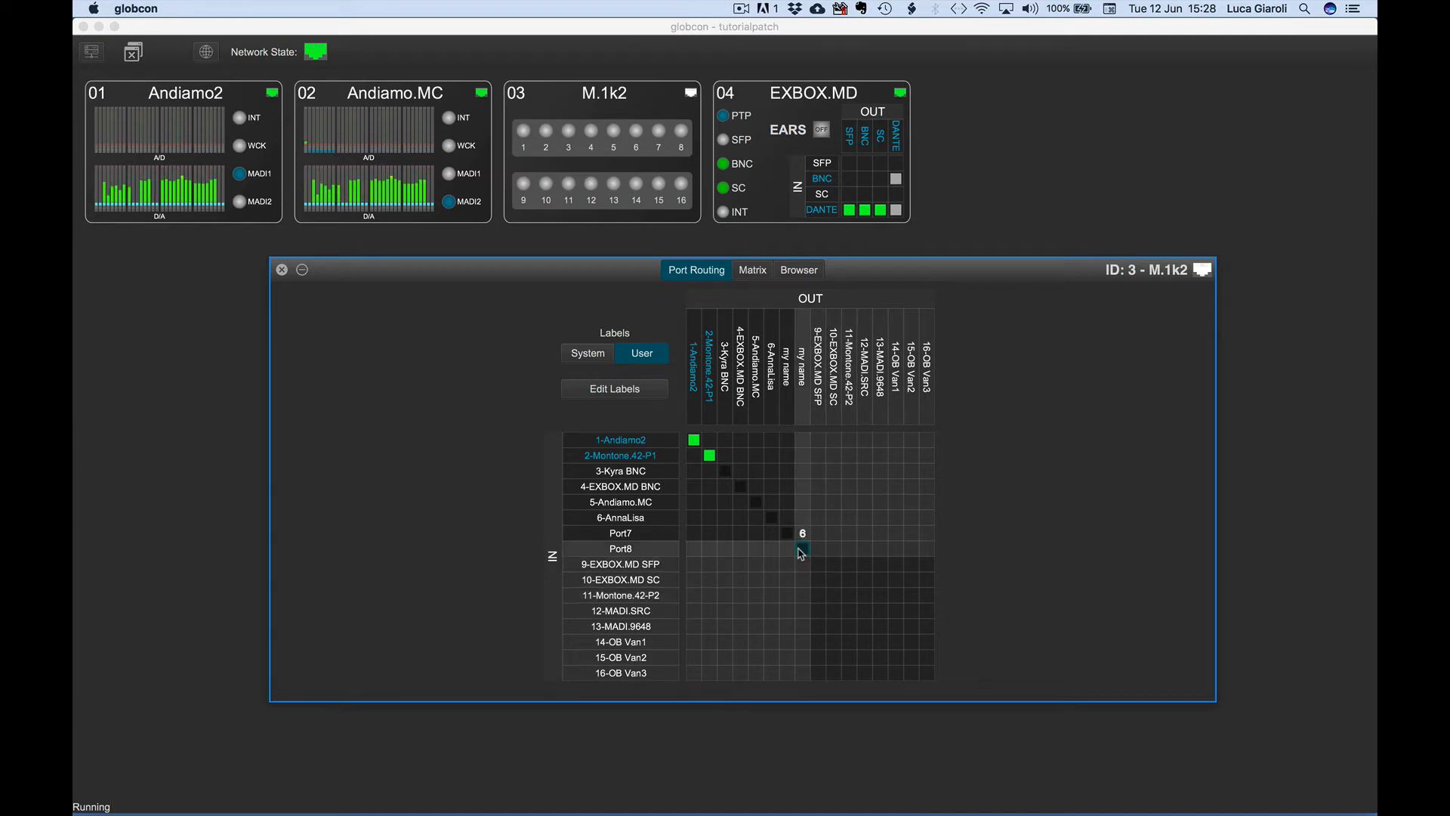
drag(802, 554, 802, 554)
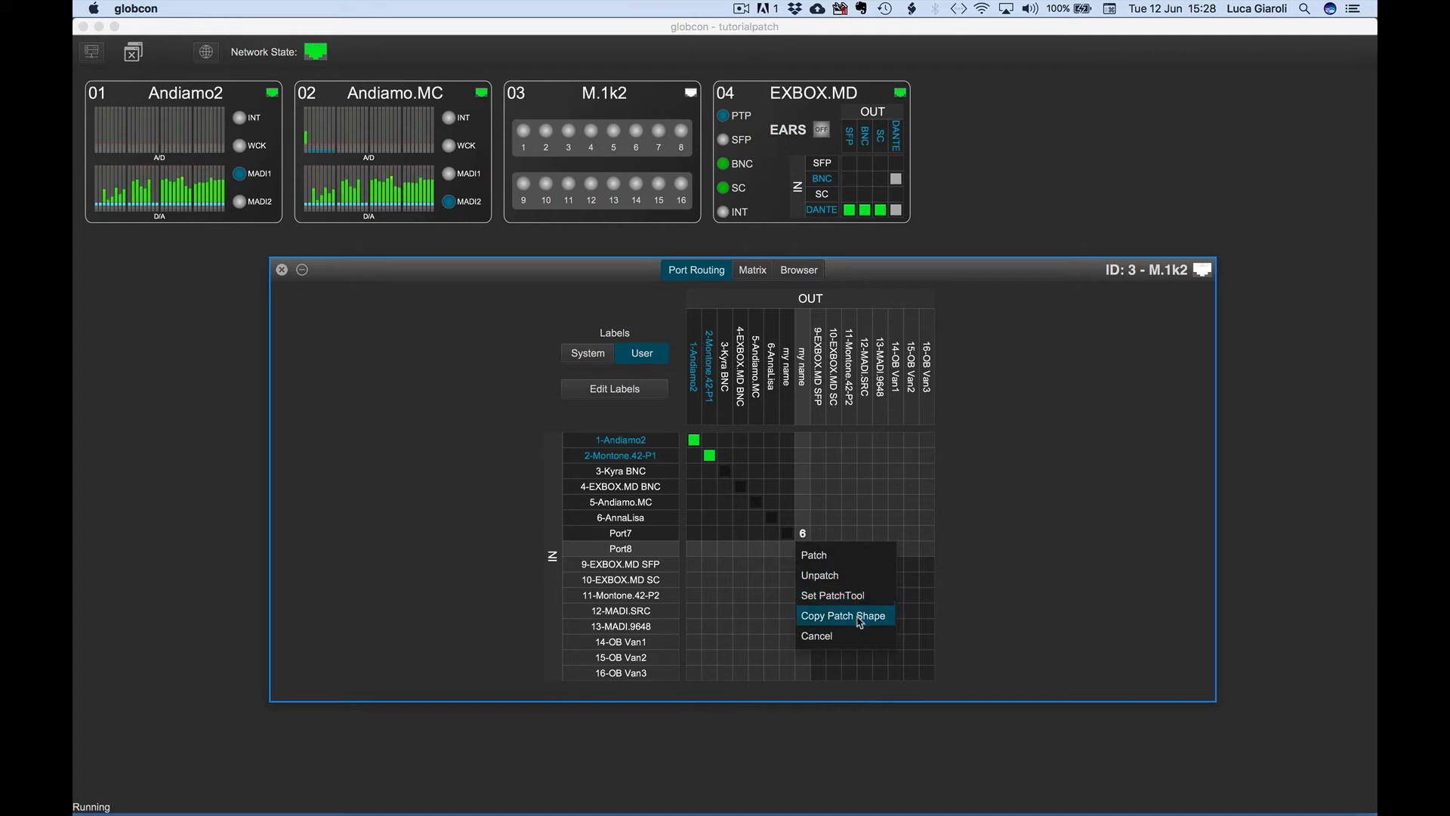
click(859, 640)
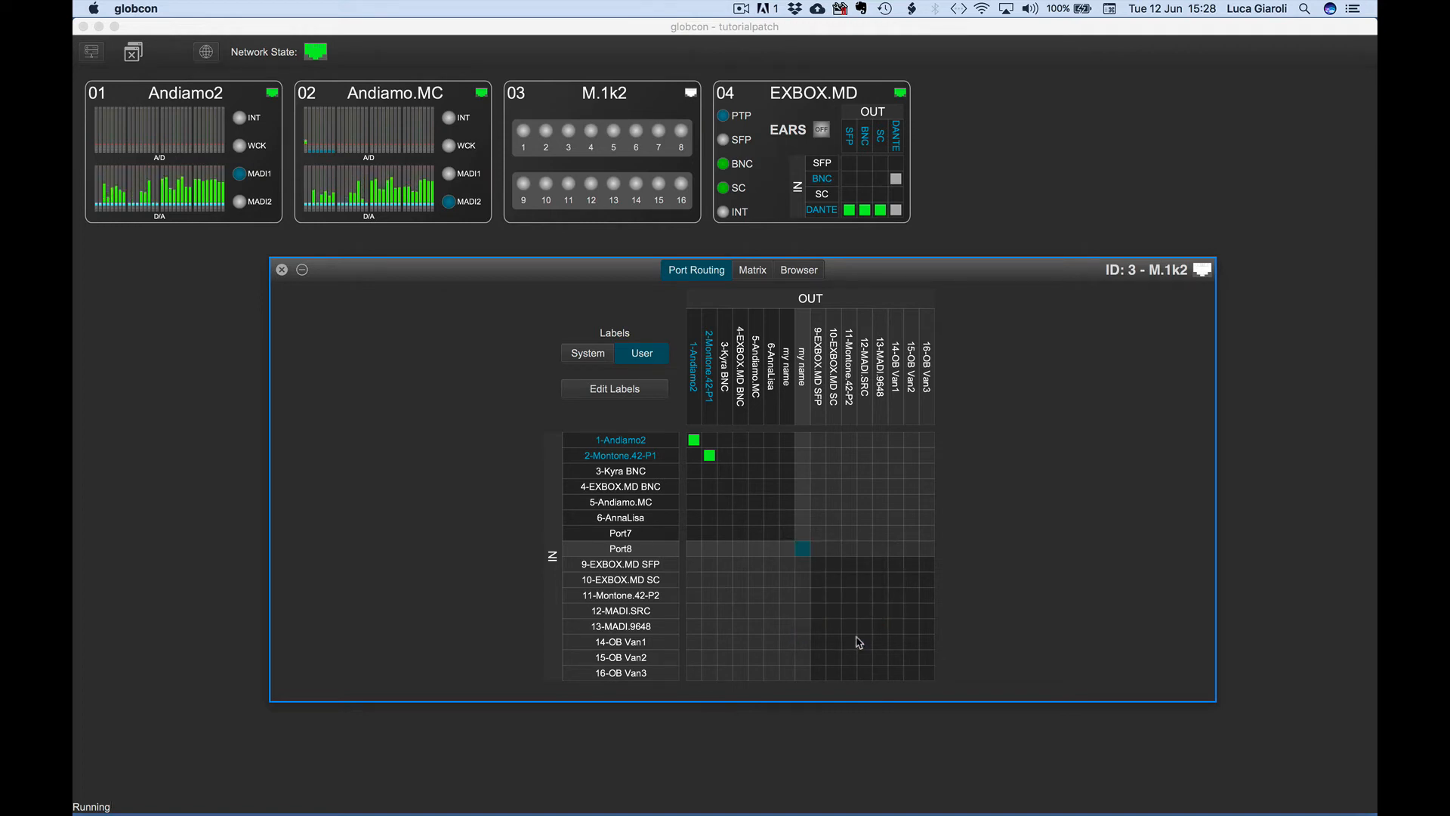
Patch inputs 1-Andiamo2 through Port8 diagonally to outputs 9-EXBOX.MD SFP through 16-OB Van3.
drag(824, 445, 926, 551)
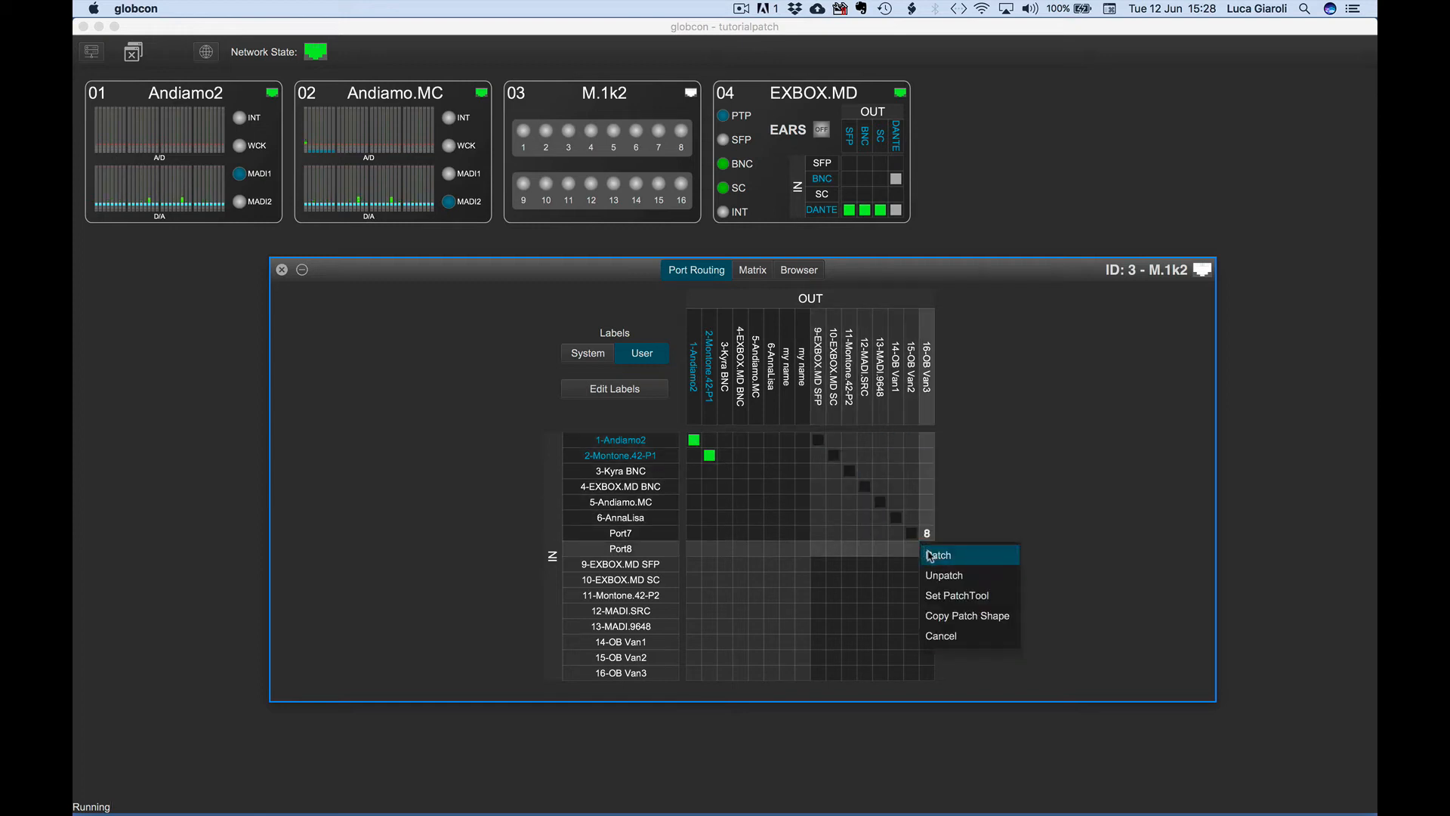
click(929, 555)
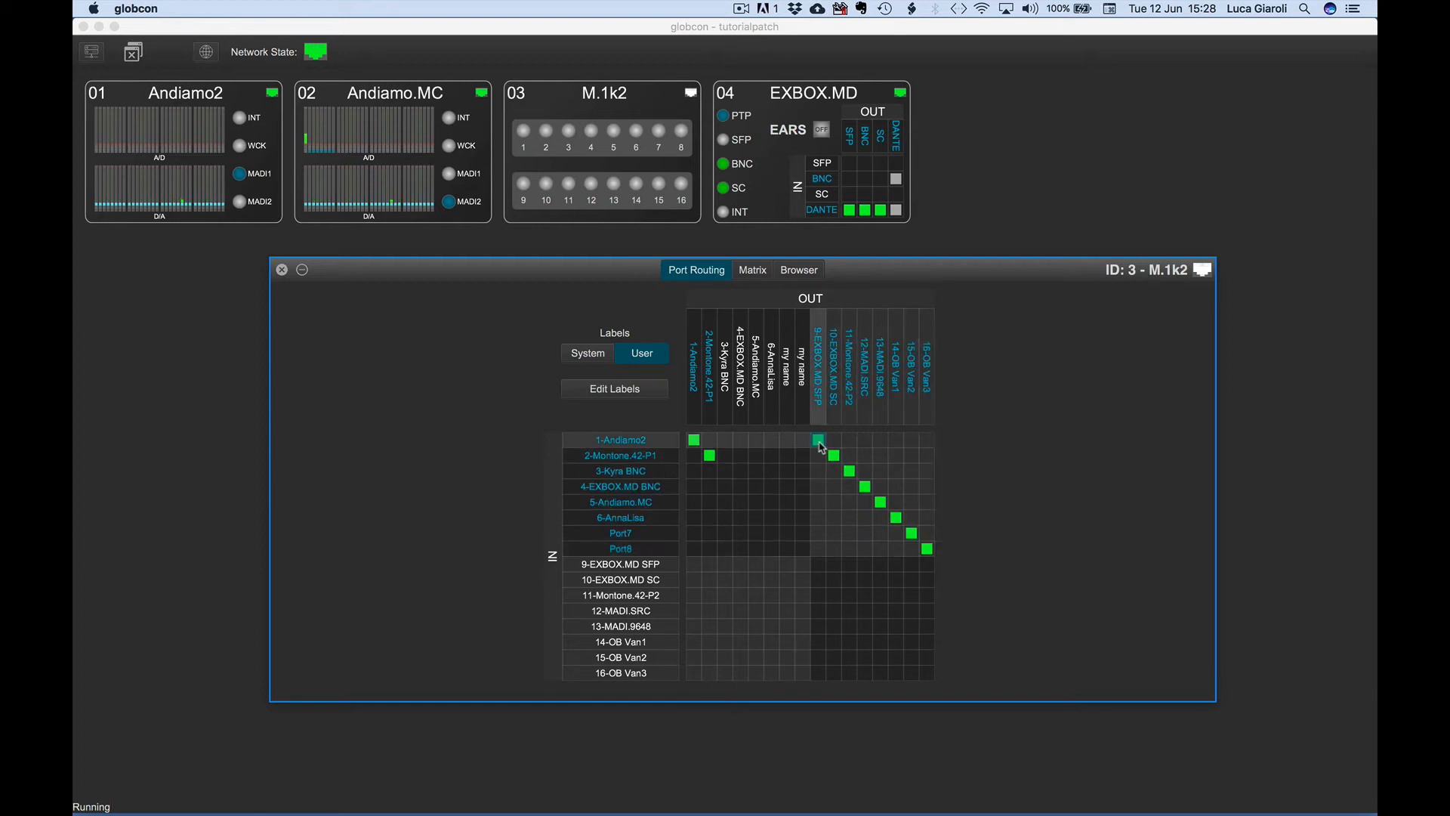
Unpatch the diagonal routes from inputs 1-Andiamo2 through Port8 to outputs 9-EXBOX.MD SFP through 16-OB Van3.
drag(819, 439, 932, 442)
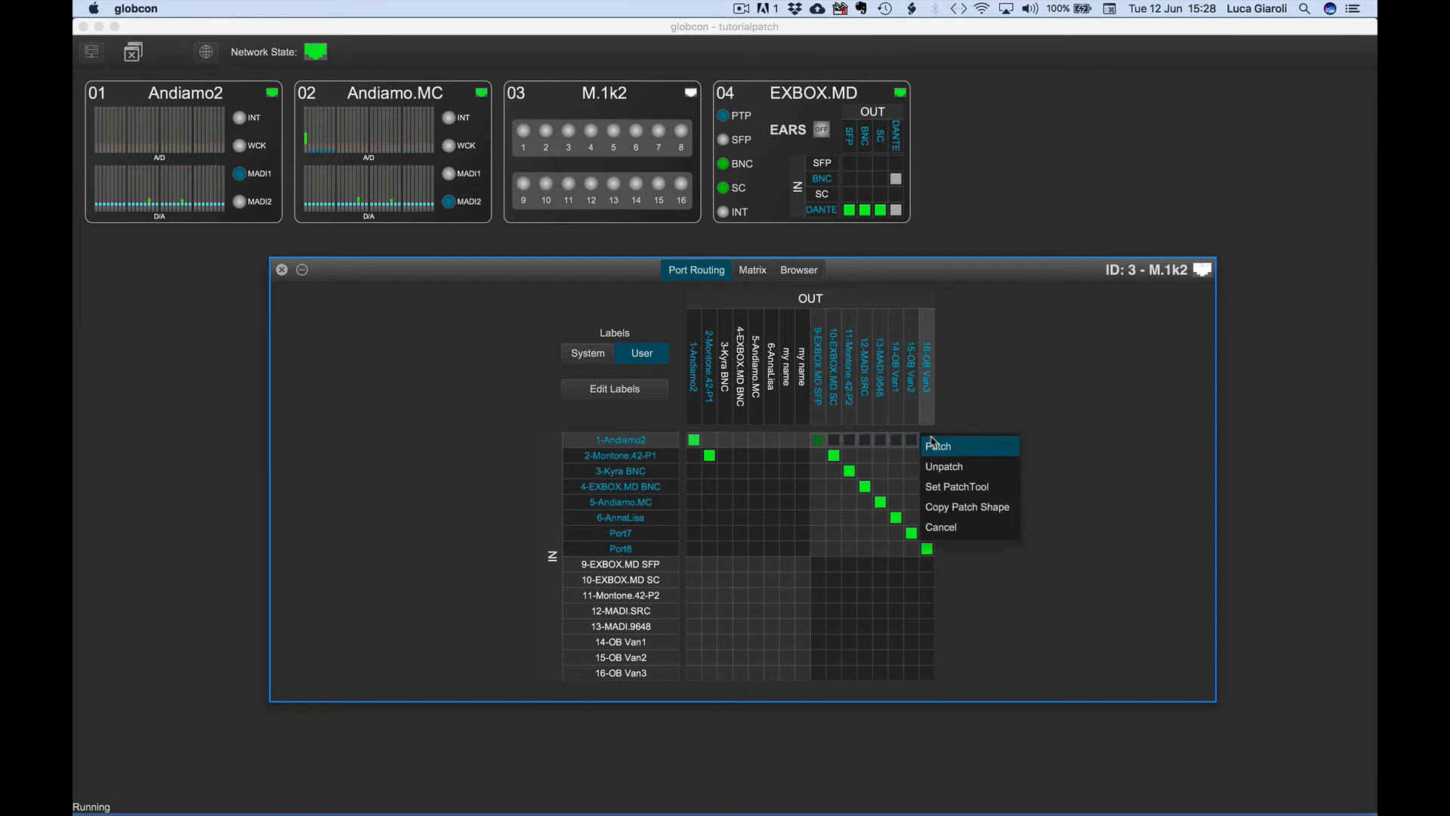
click(942, 473)
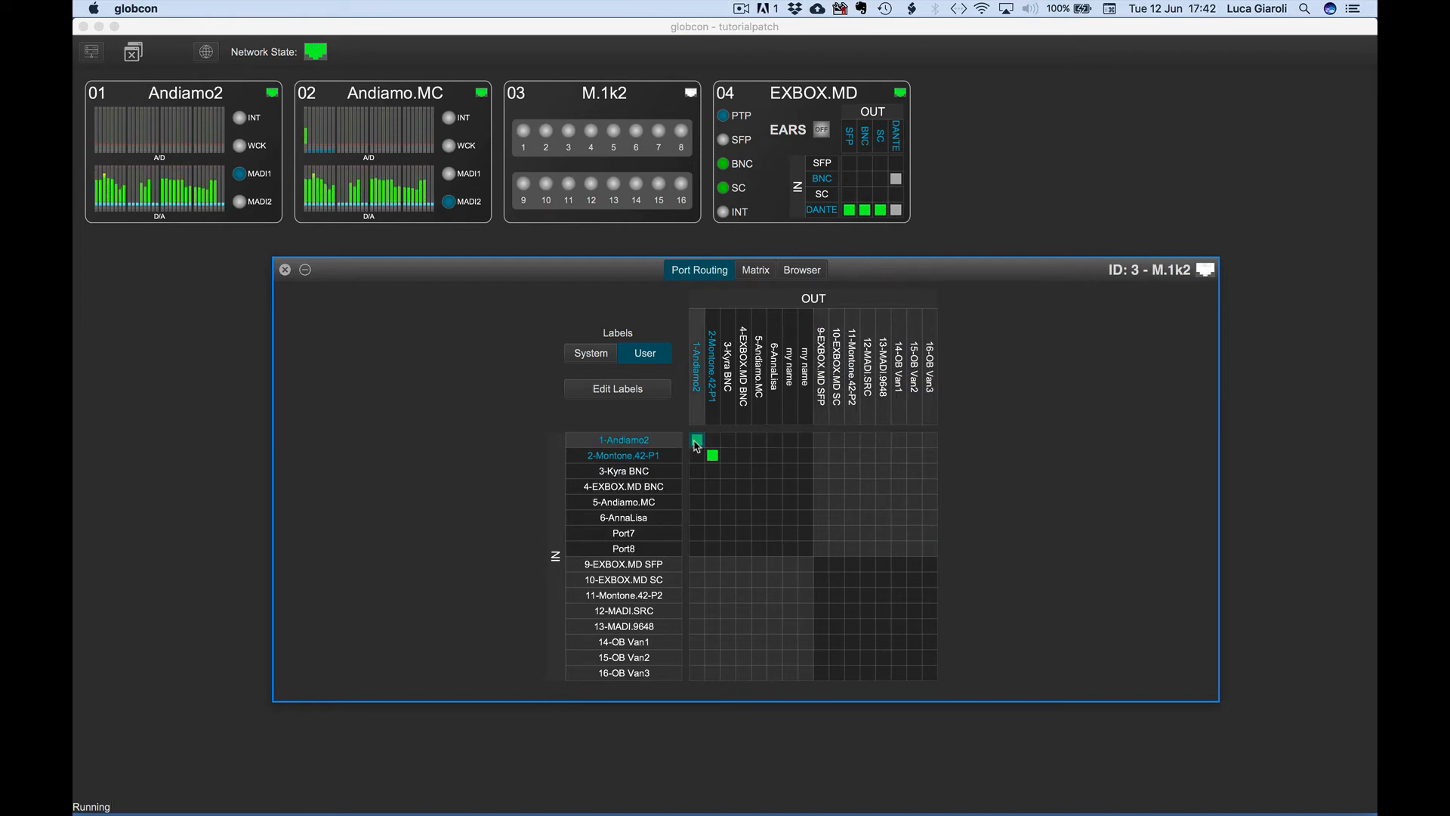
Unpatch the diagonal routes from inputs 1-Andiamo2 through Port8 to outputs 1-Andiamo2 through the eighth output.
drag(696, 440, 793, 537)
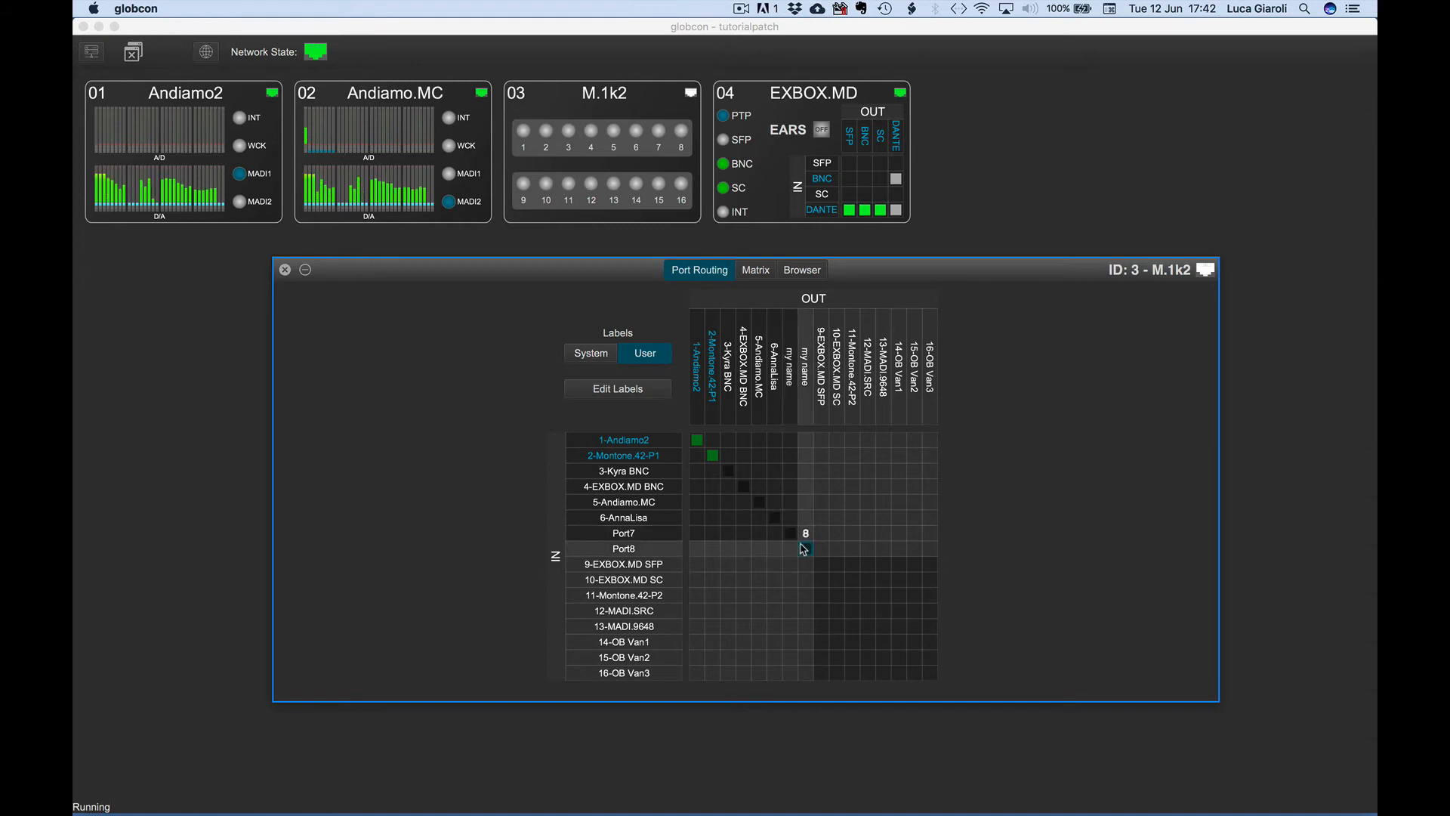
click(825, 575)
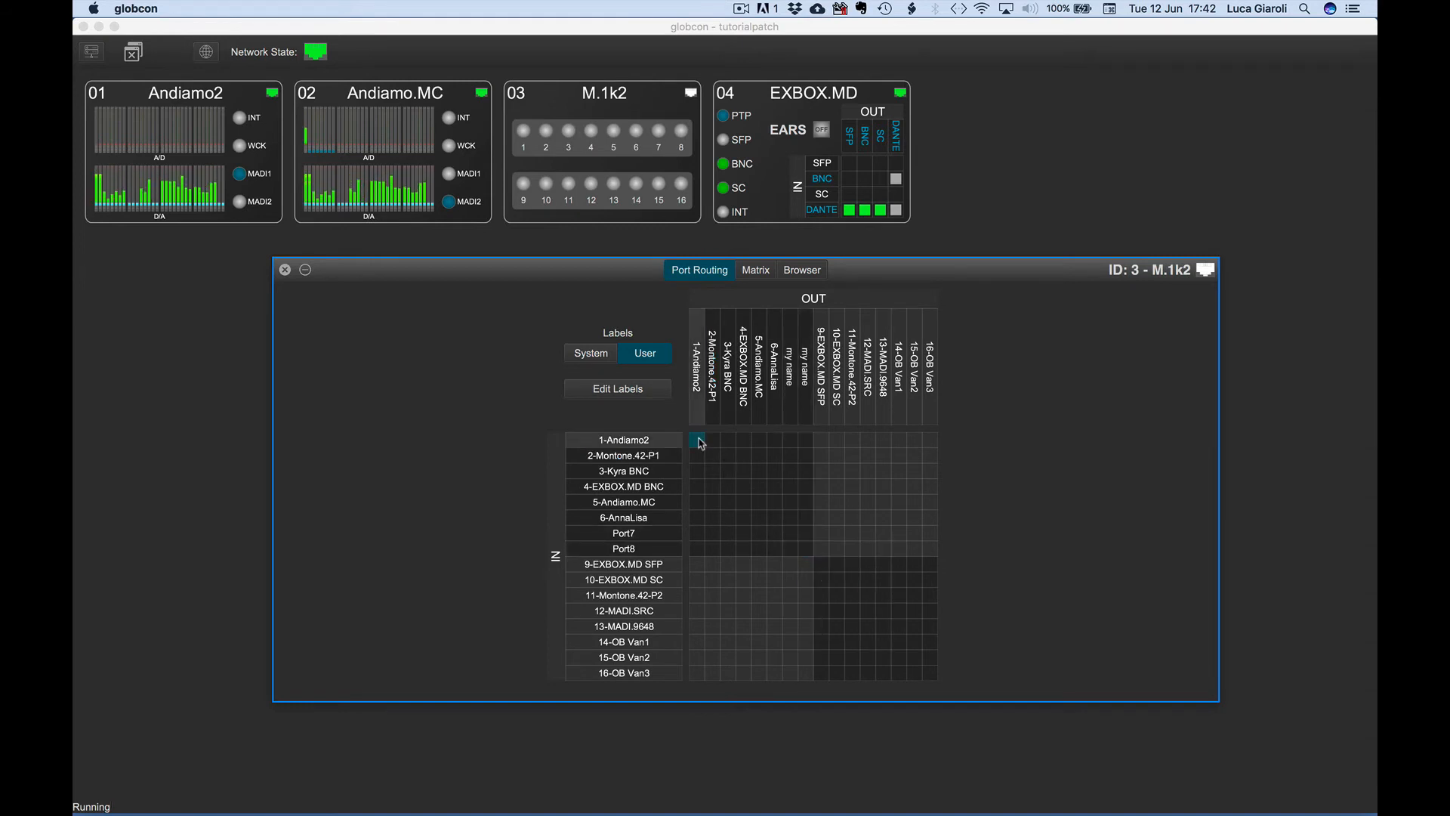
Try to patch inputs 1-Andiamo2 through 9-EXBOX.MD SFP diagonally to outputs 1-Andiamo2 through 9-EXBOX.MD SFP.
drag(701, 444, 803, 549)
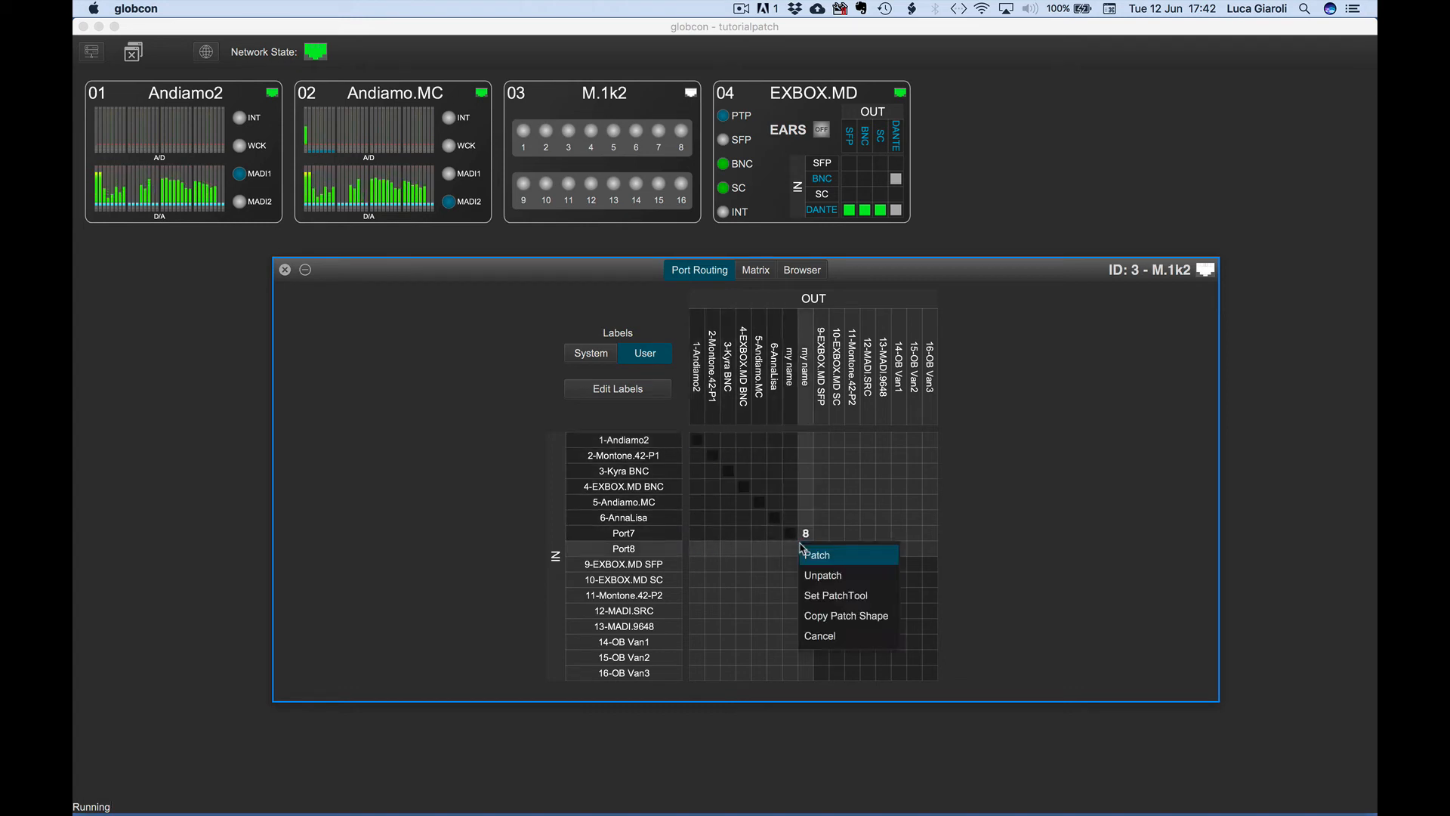
click(832, 646)
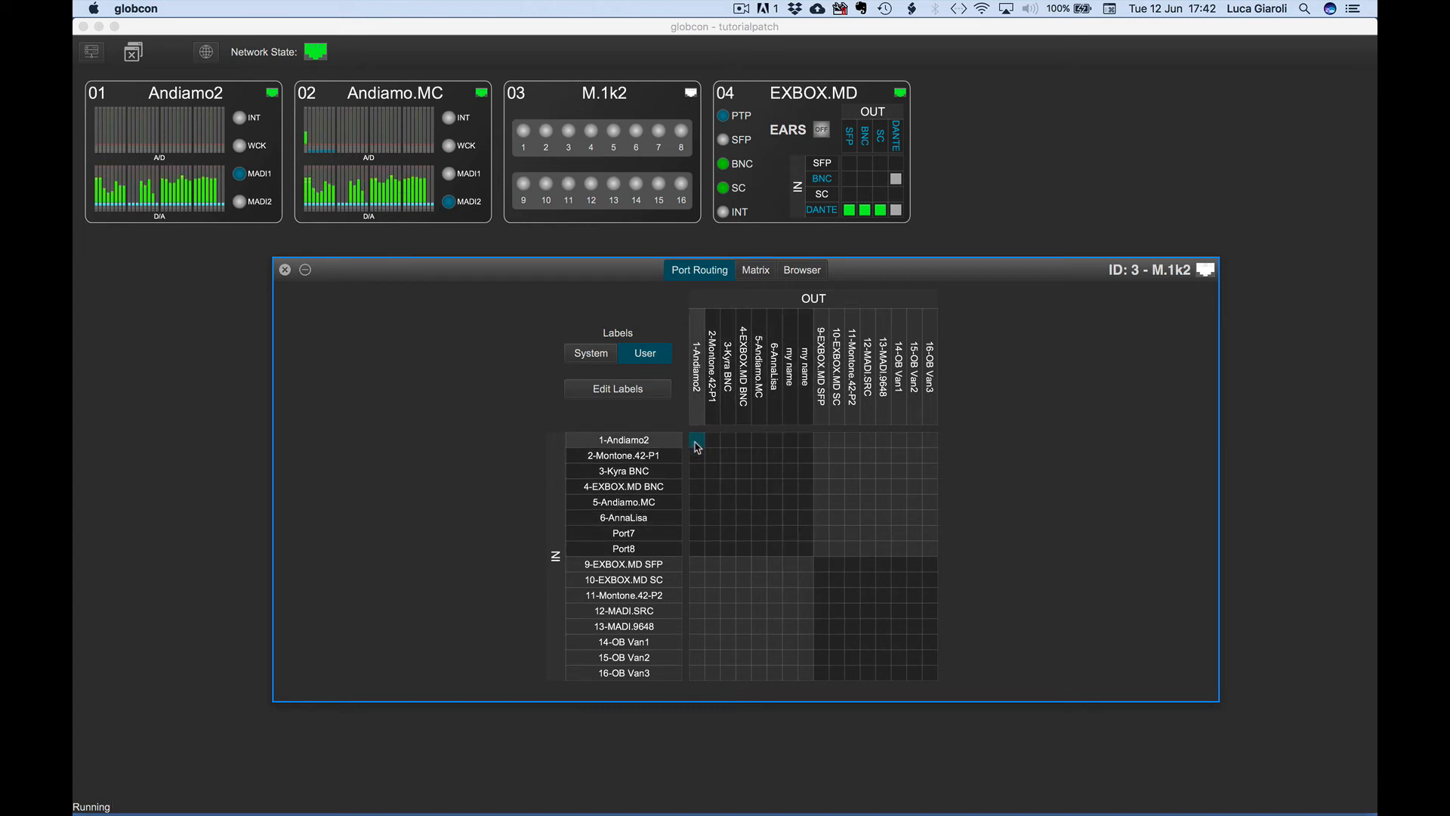
drag(696, 443, 822, 572)
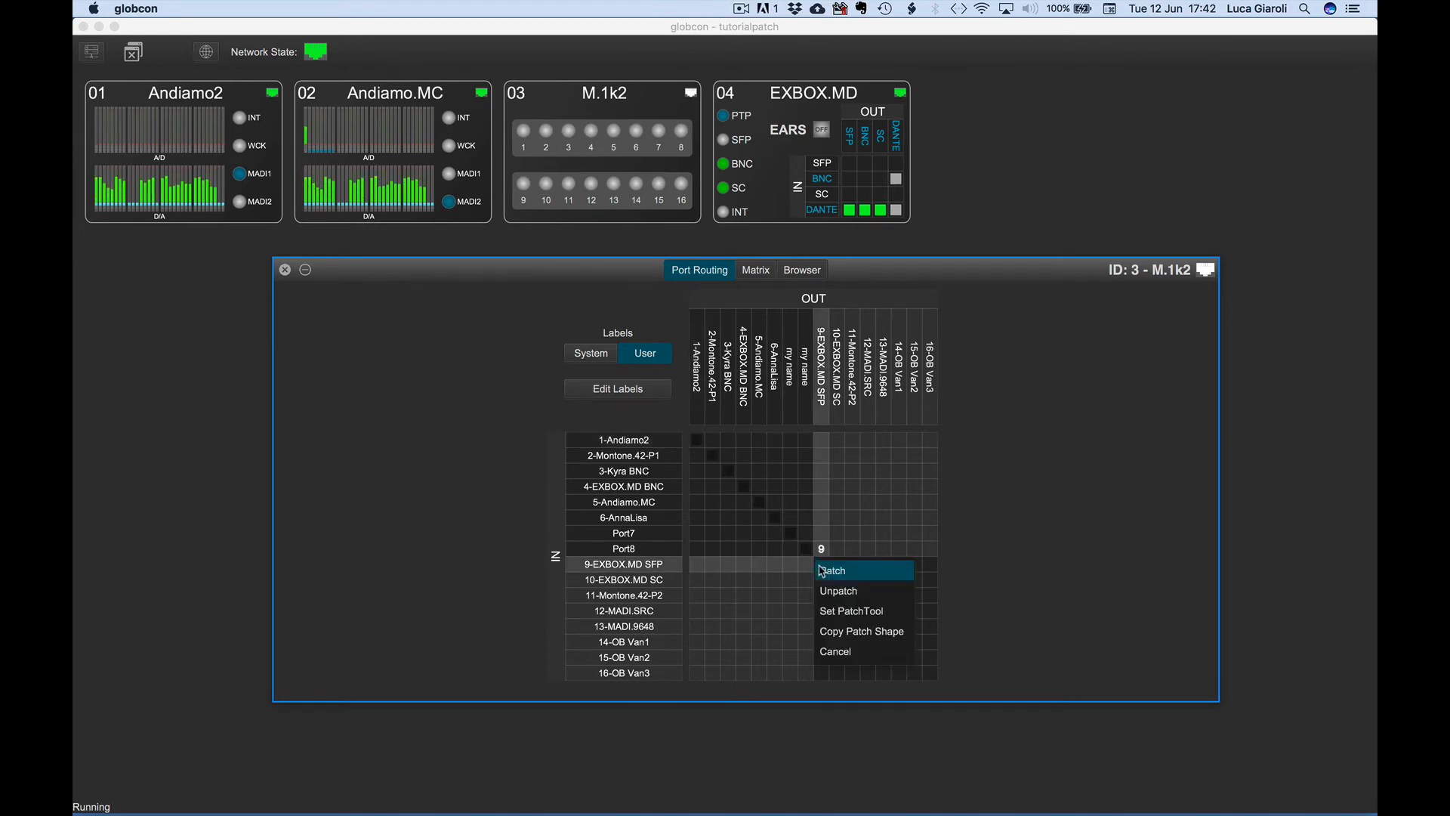
click(822, 571)
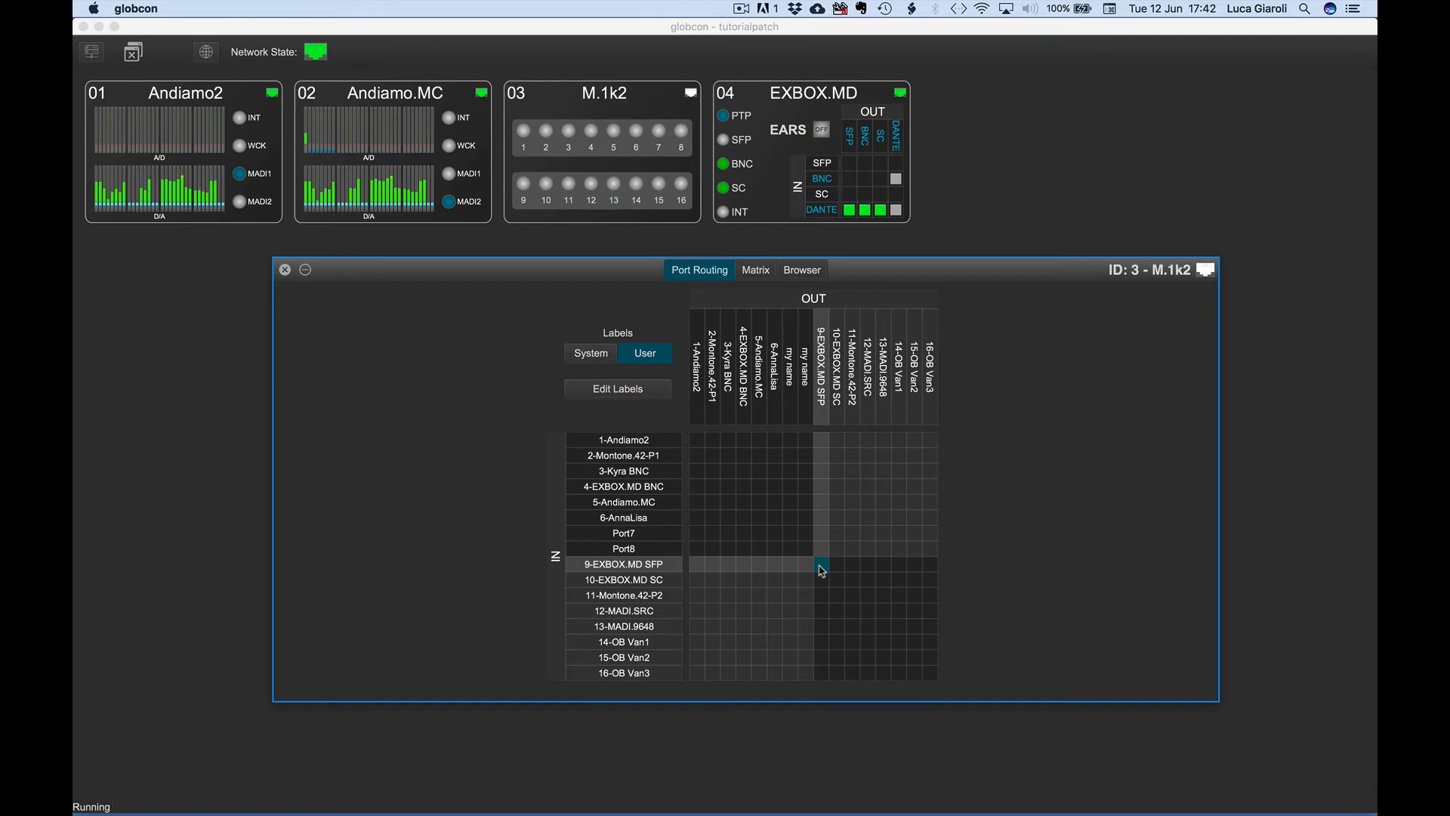
Patch input 1-Andiamo2 to output 1-Andiamo2.
click(698, 441)
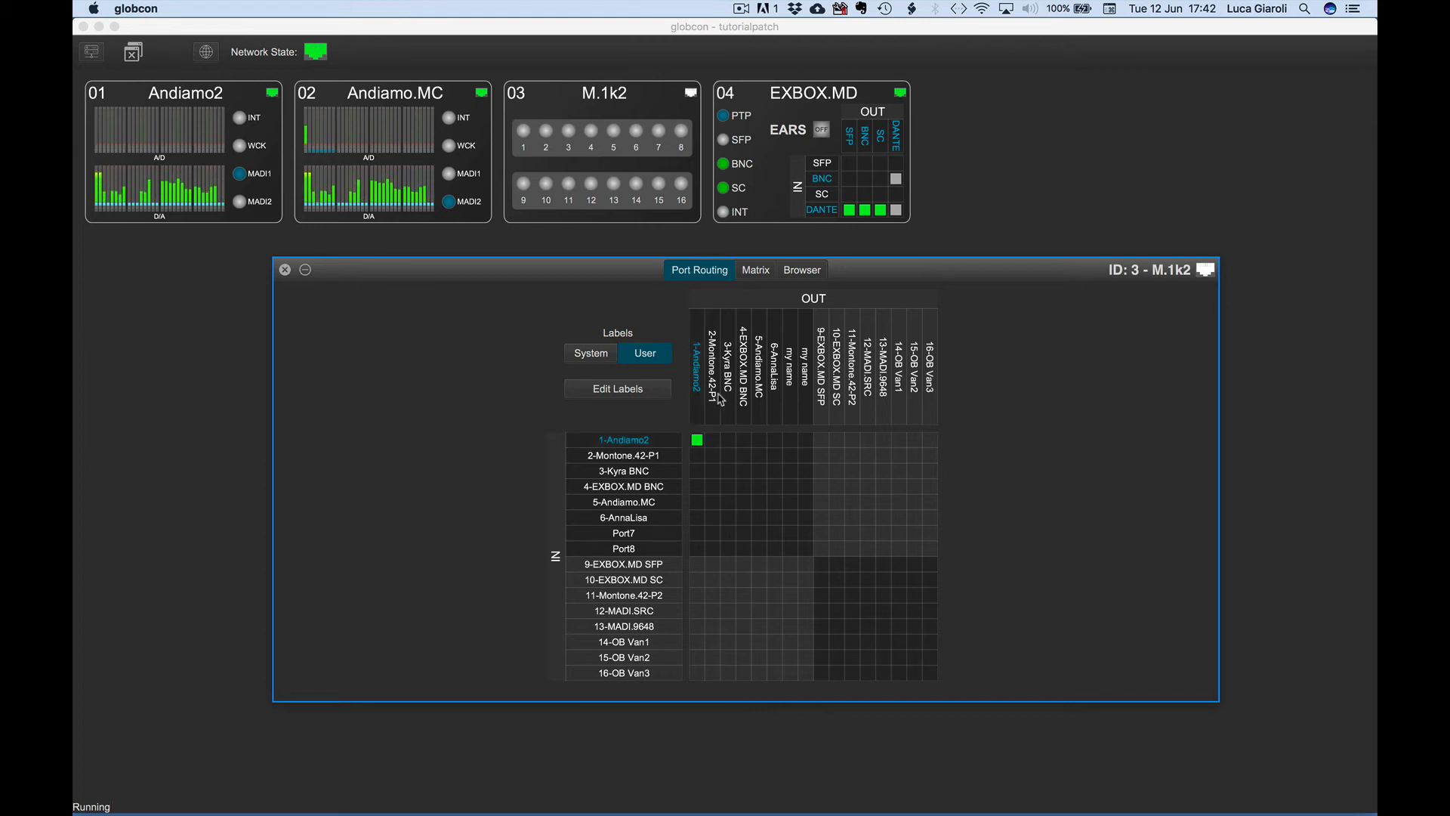
In the channel matrix for 1-Andiamo2, unpatch Port1 In 1 from Port1 Out 1 and return to port routing.
click(757, 272)
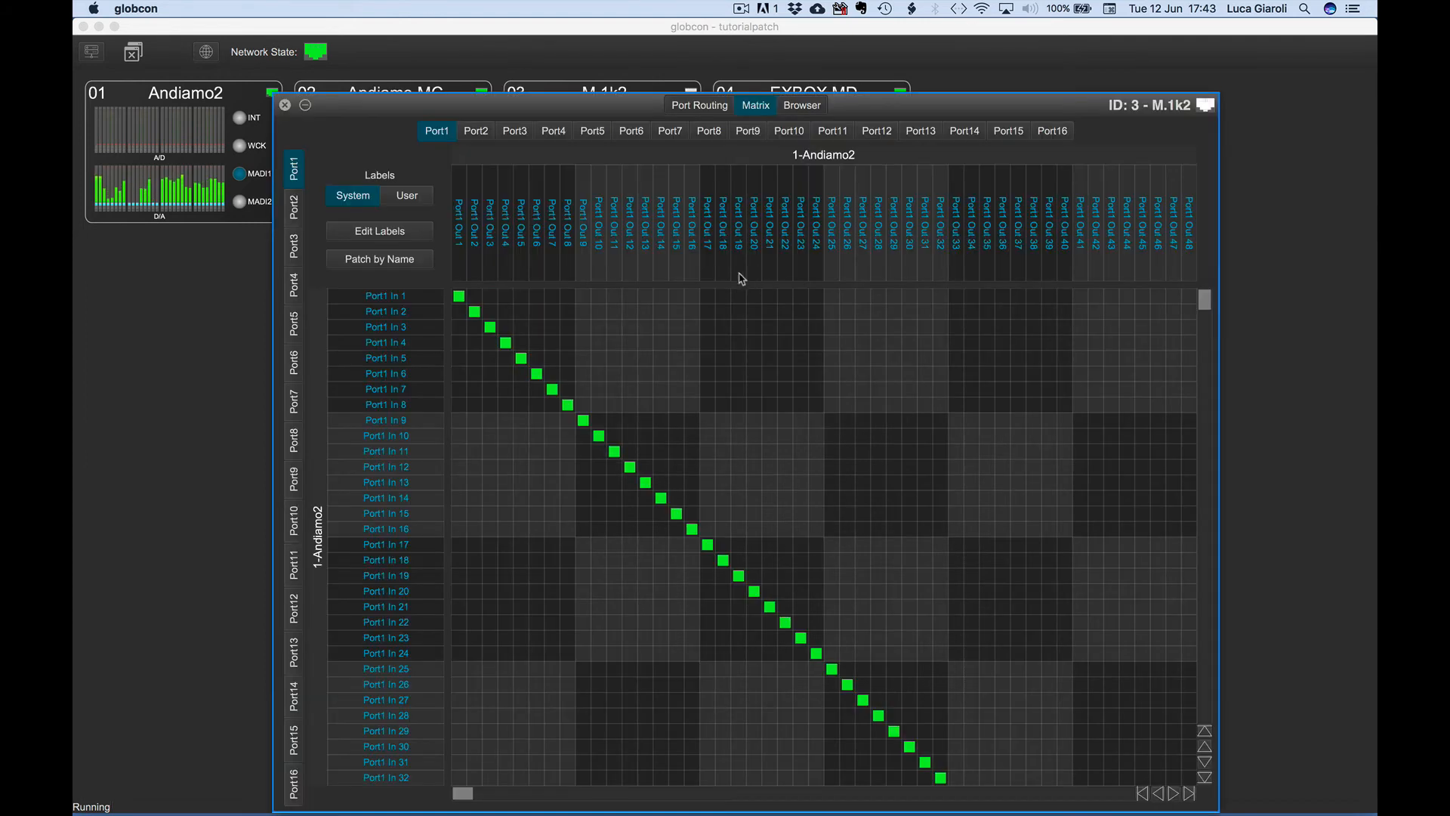
click(460, 301)
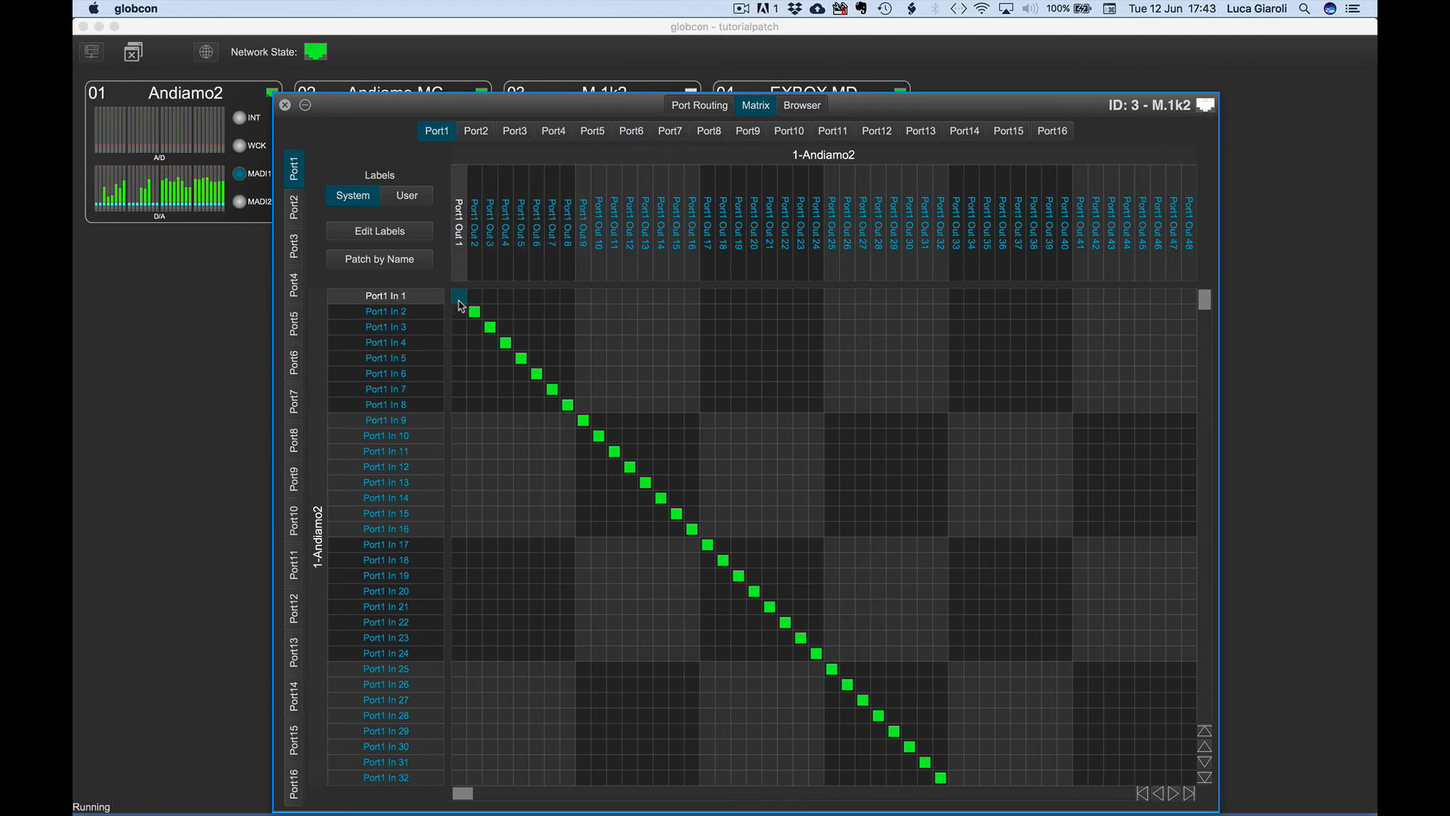
click(686, 108)
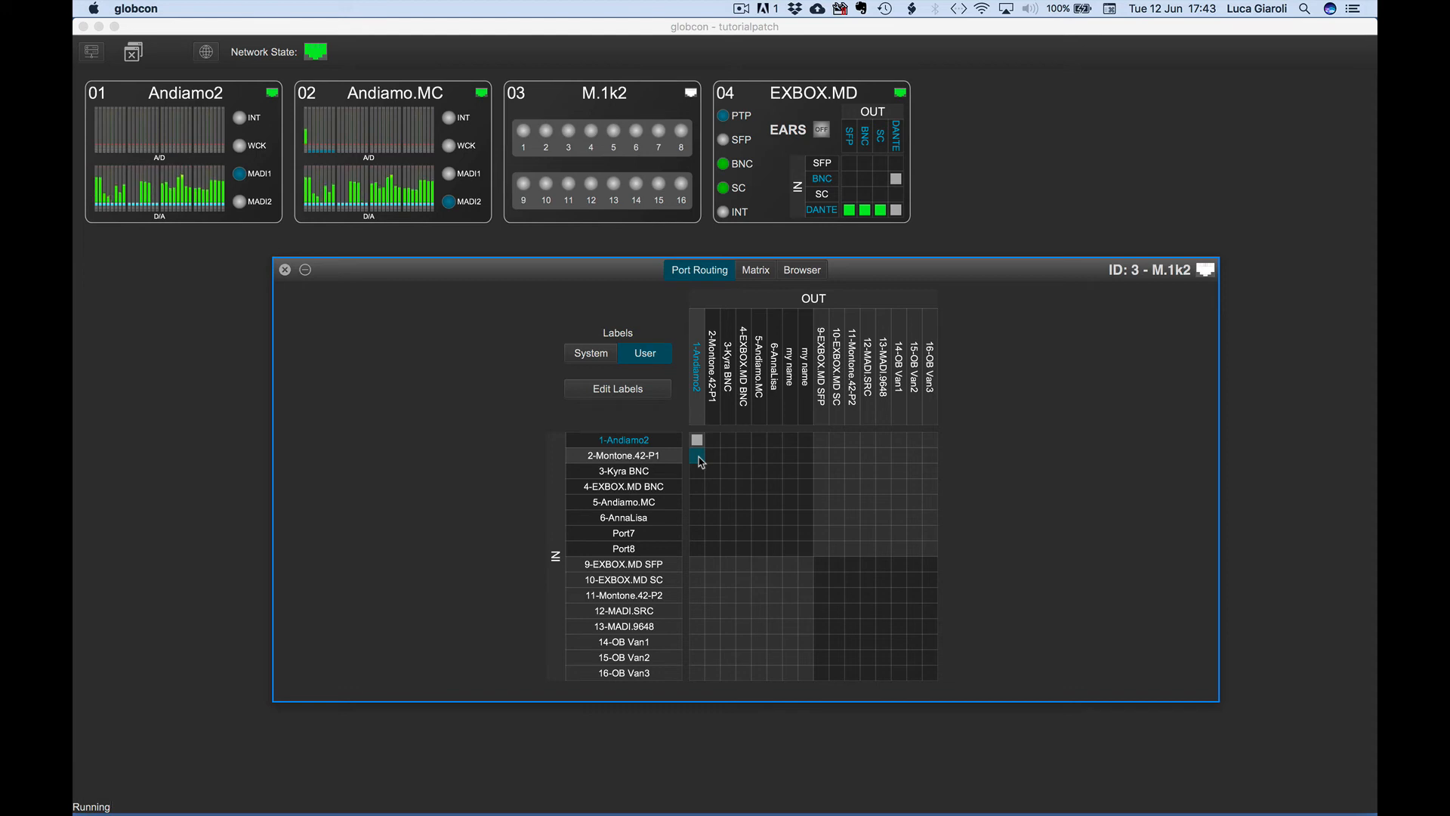
In the channel matrix, route Port9 In 2 to Port1 Out 2 and Port10 In 3 to Port1 Out 3.
click(756, 271)
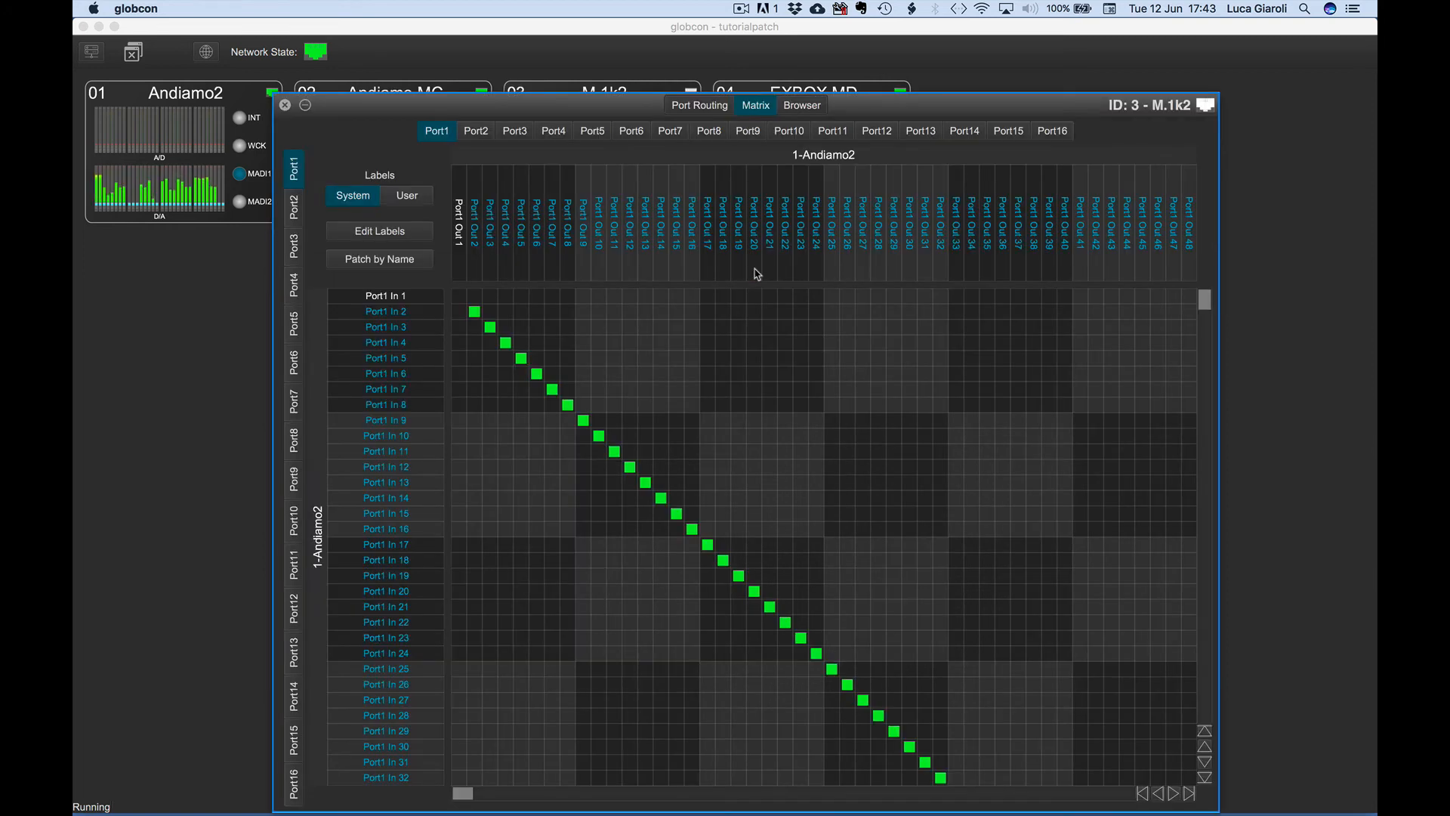
click(294, 480)
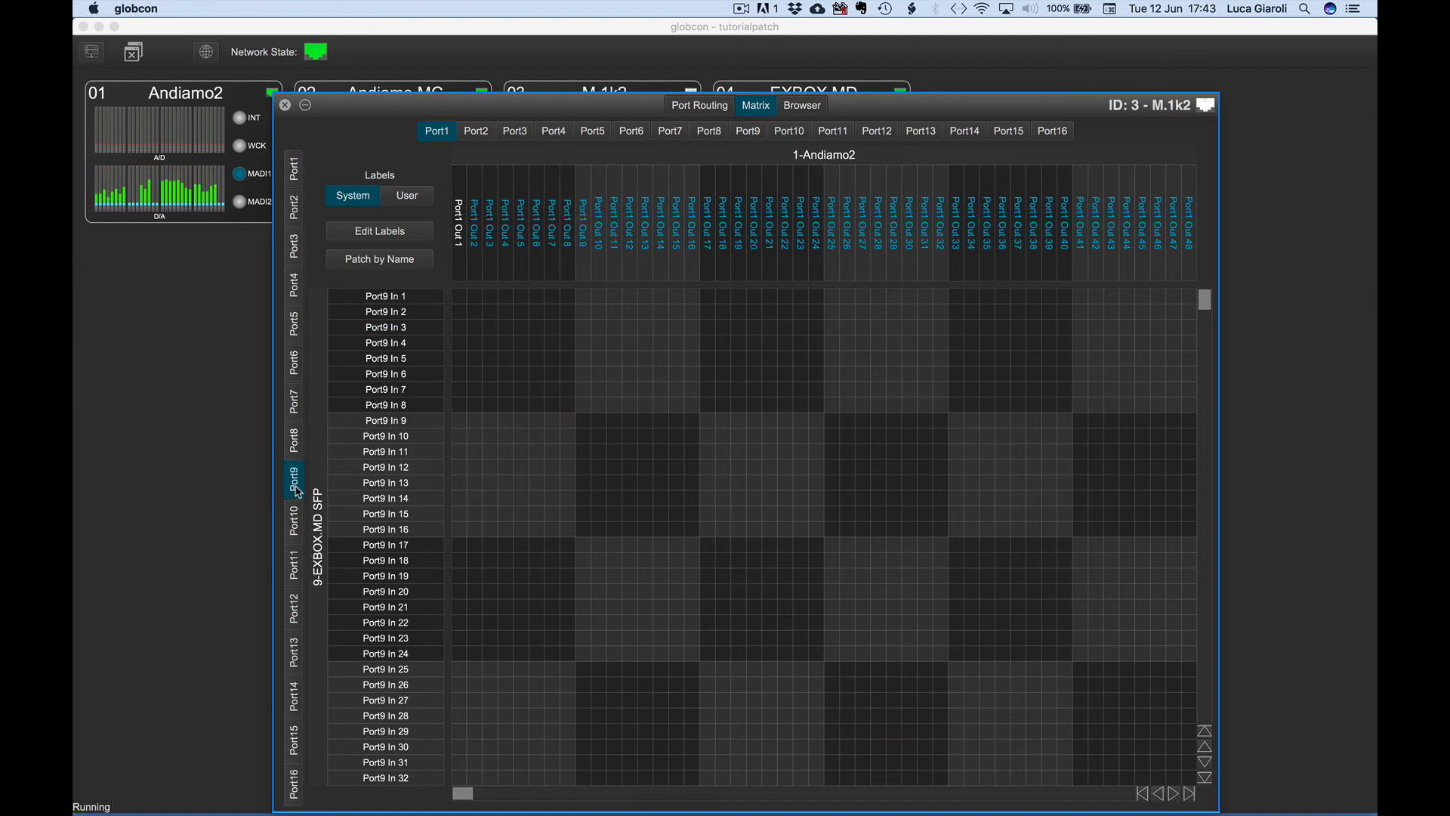
click(474, 311)
click(299, 527)
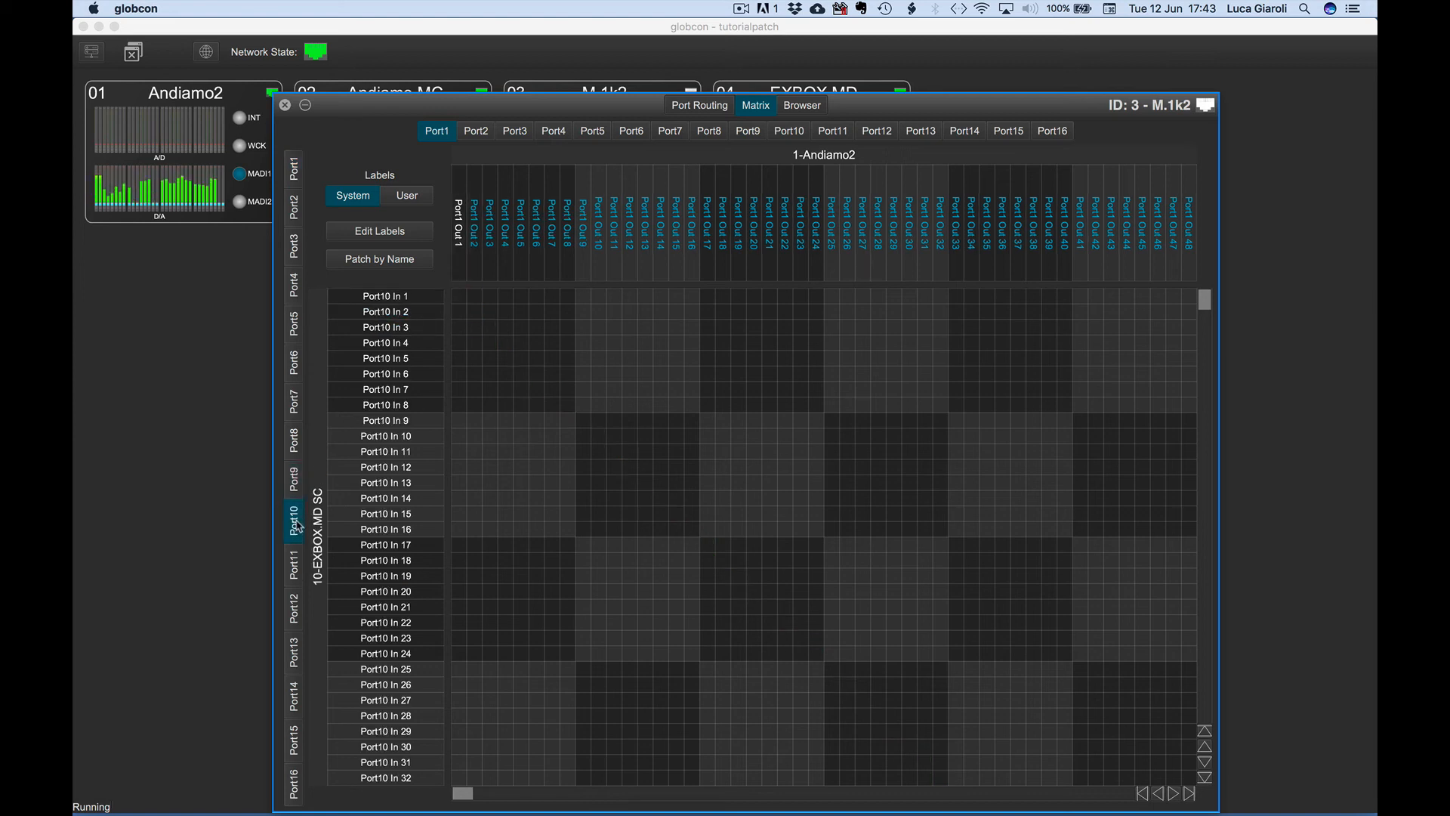
click(490, 331)
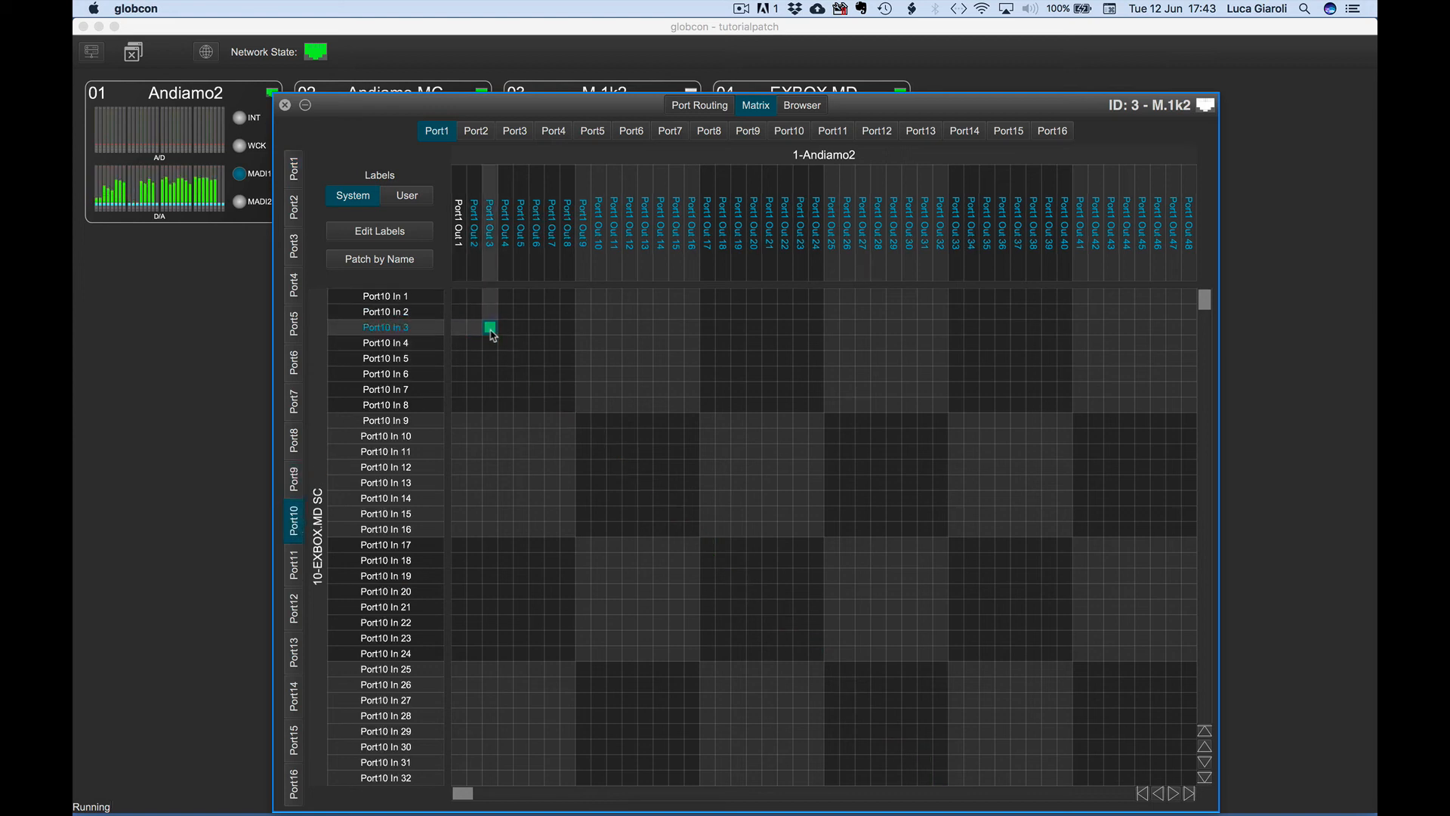
Route Port11 In 5 to Port1 Out 4 in the channel matrix and return to port routing.
click(293, 564)
click(511, 356)
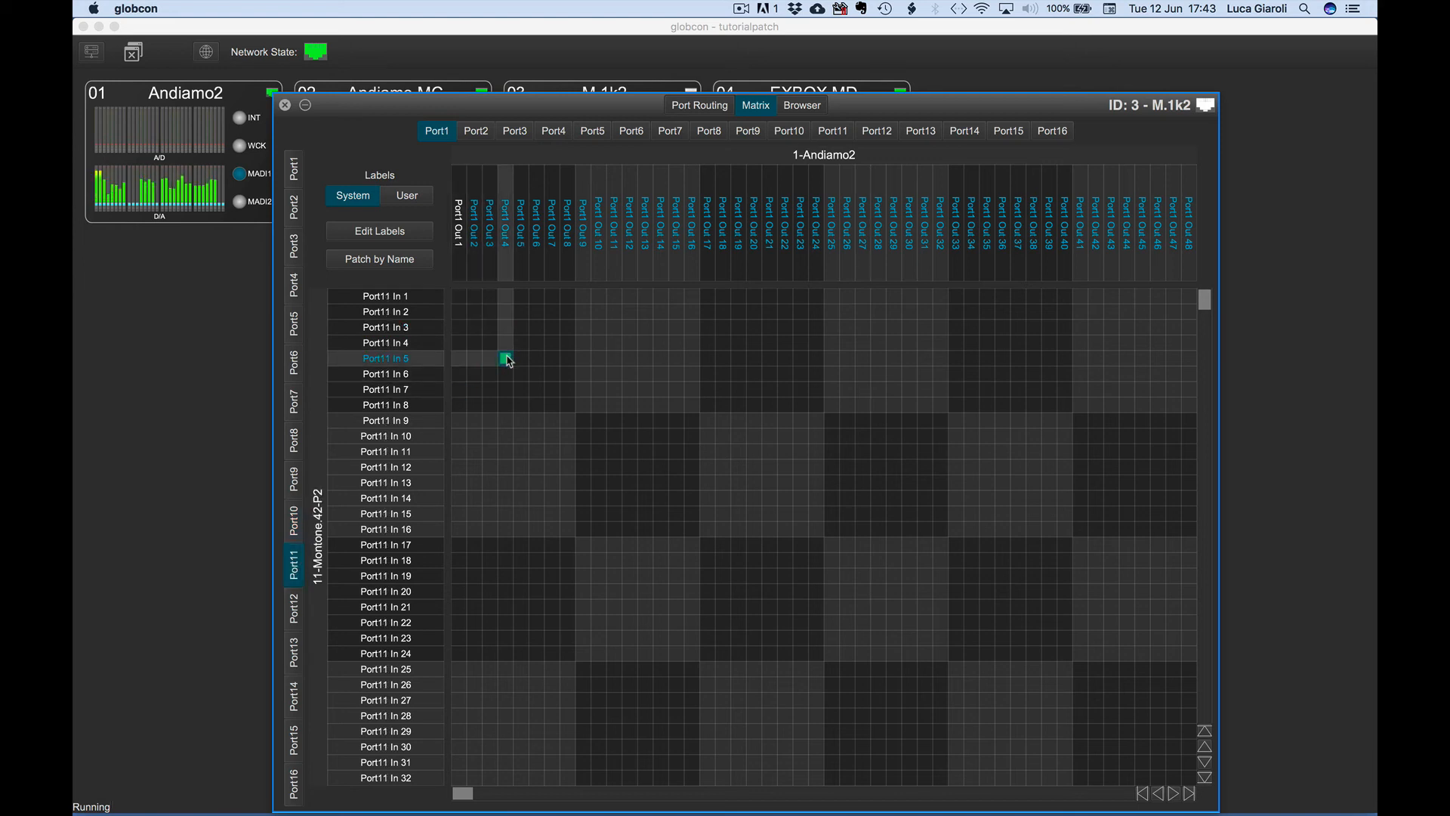
click(691, 110)
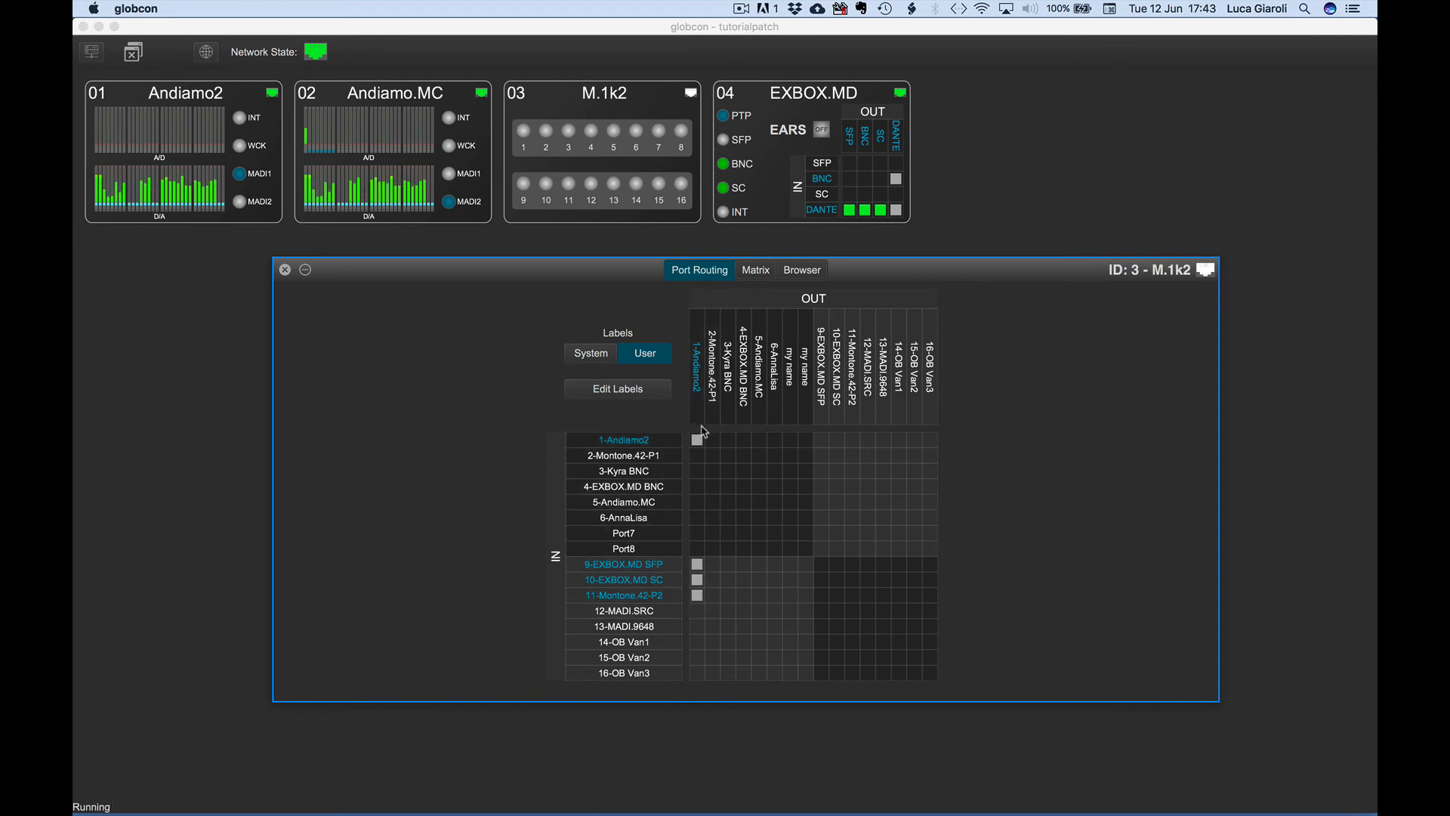
Patch input 5-Andiamo.MC to output 1-Andiamo2, accepting to overwrite the entire patch.
click(697, 508)
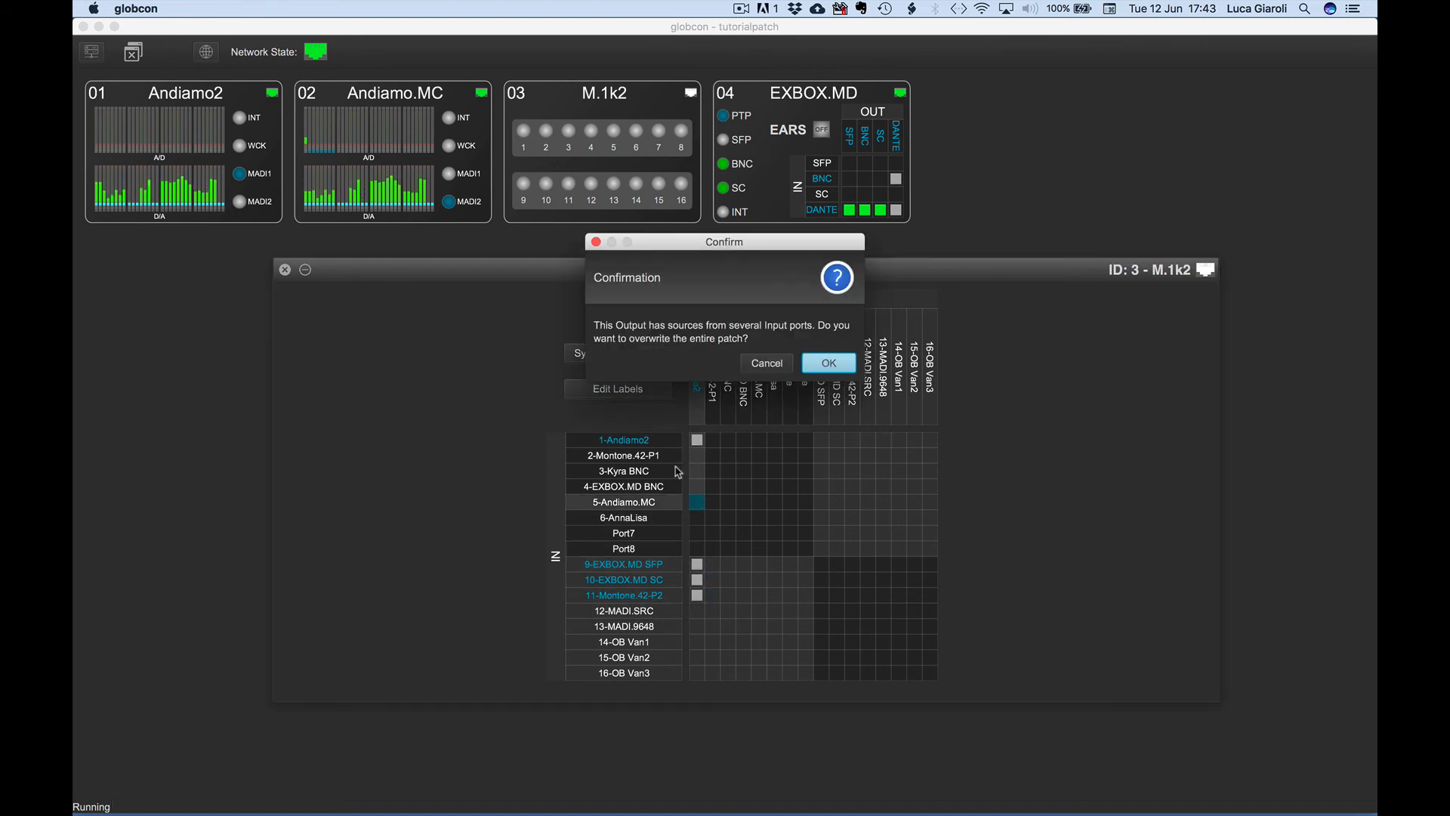
click(829, 363)
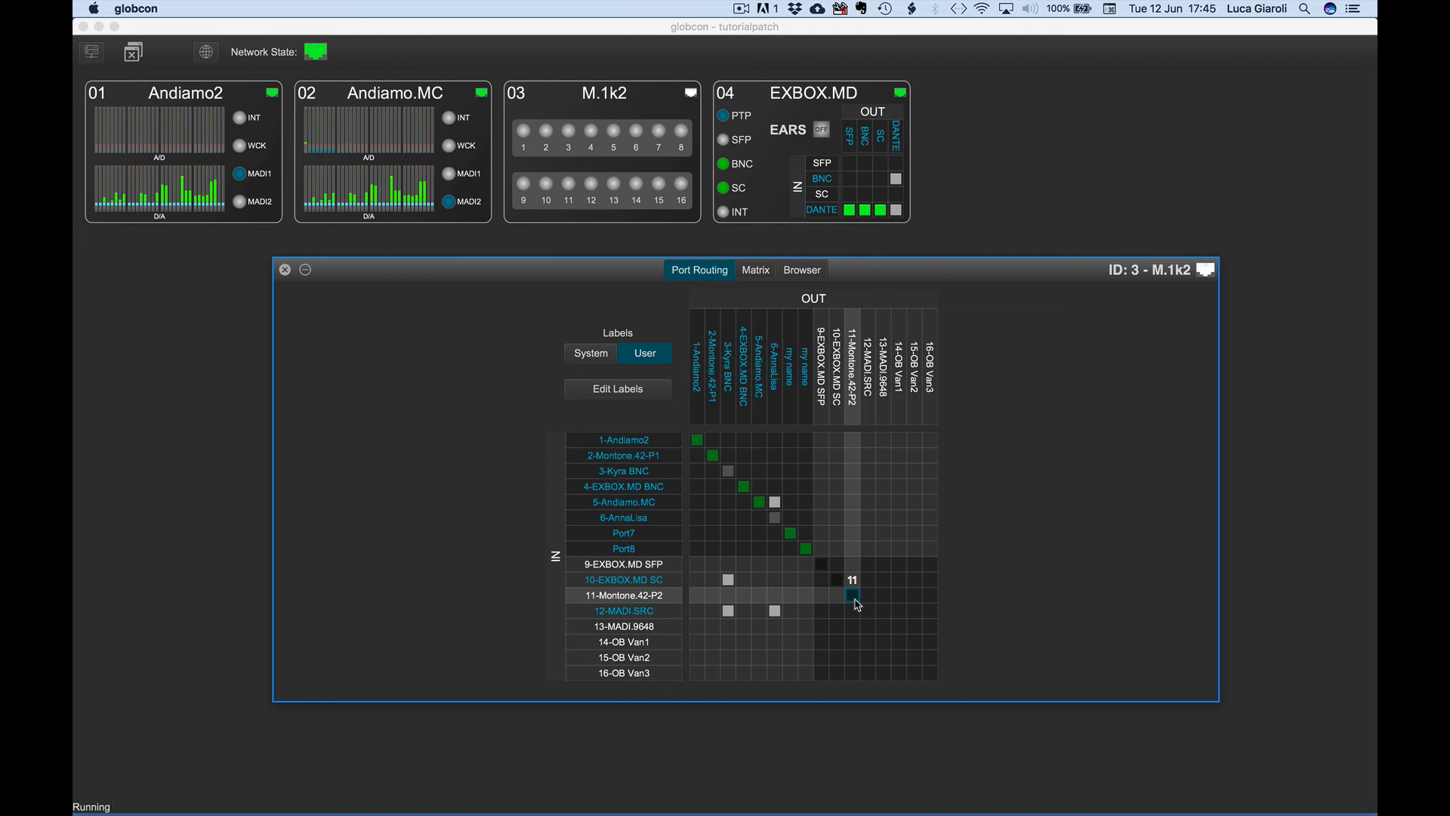
Patch input 12-MADI.SRC to output 12-MADI.SRC.
click(865, 613)
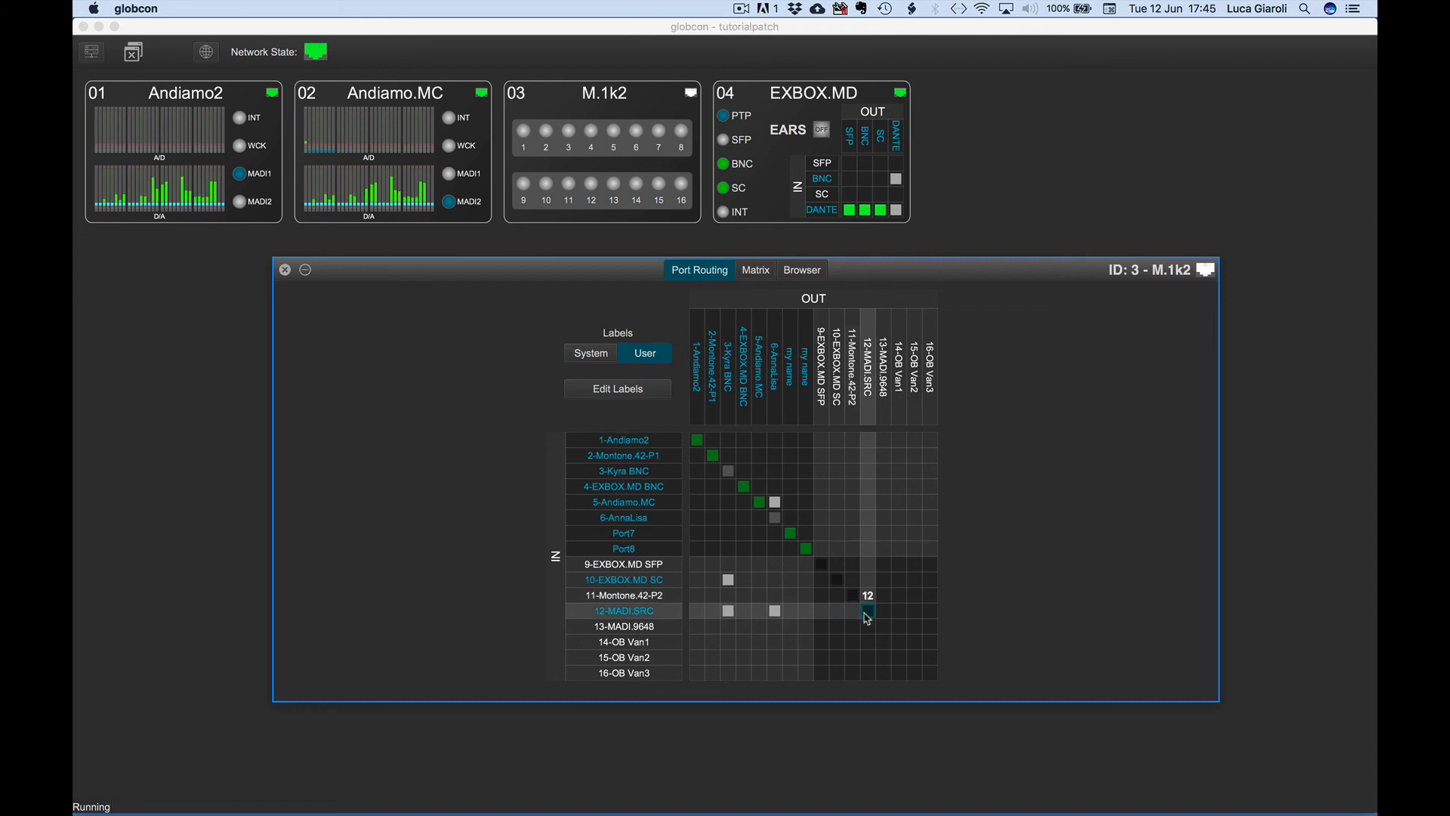
right_click(866, 616)
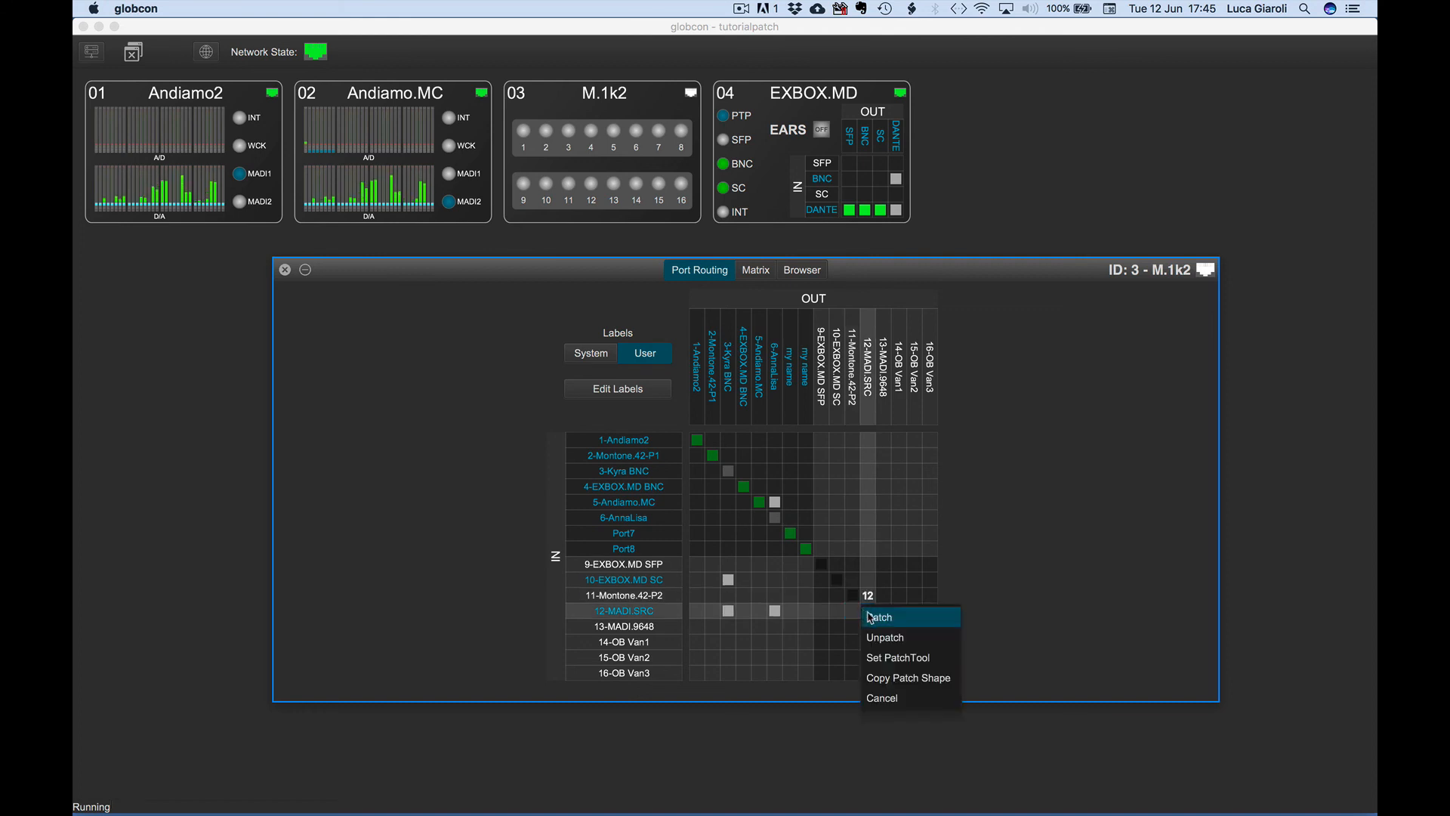
click(875, 619)
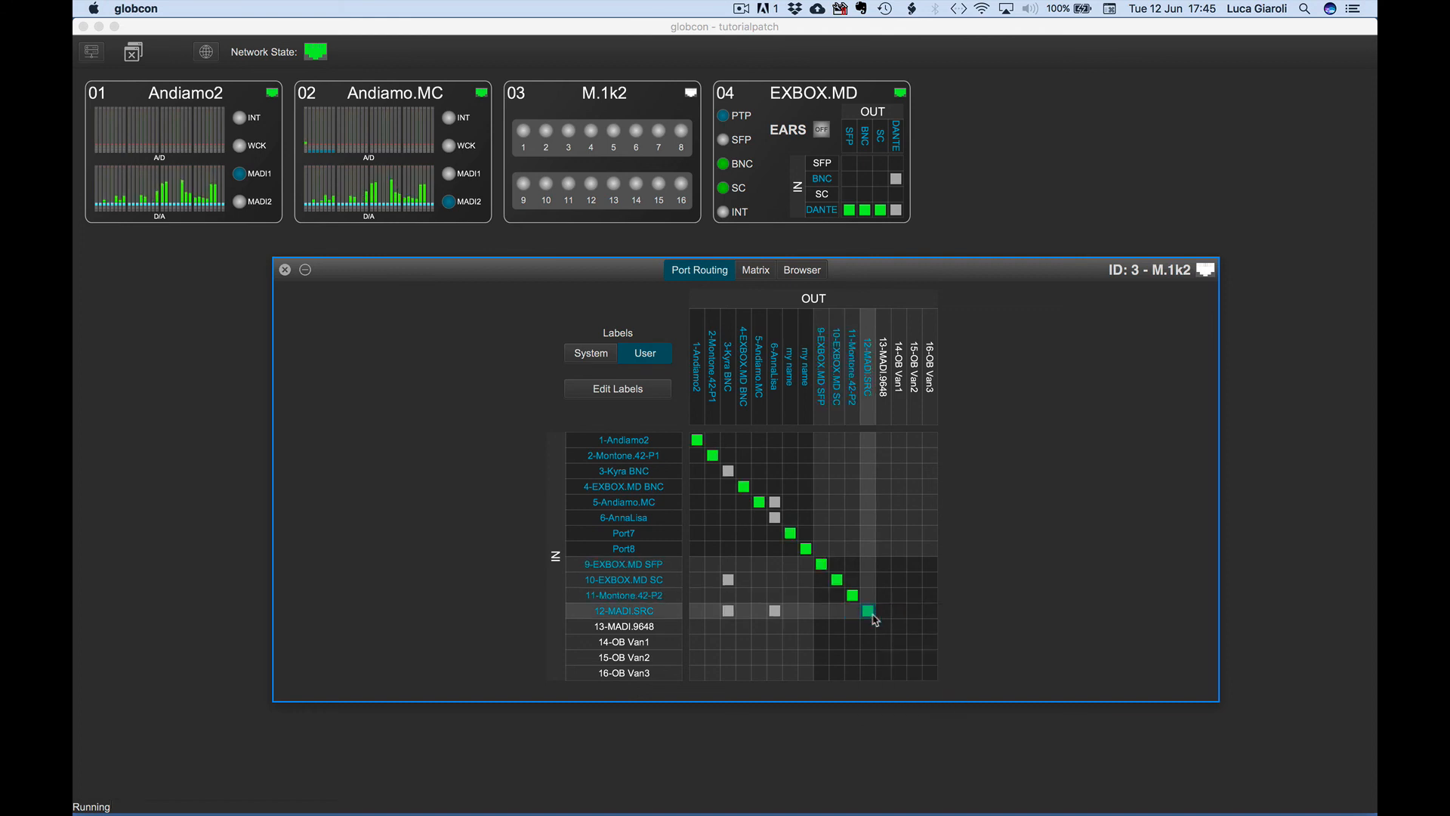
Unpatch 12-MADI.SRC from output 6-AnnaLisa and patch input 6-AnnaLisa to it, overwriting the entire patch.
click(775, 612)
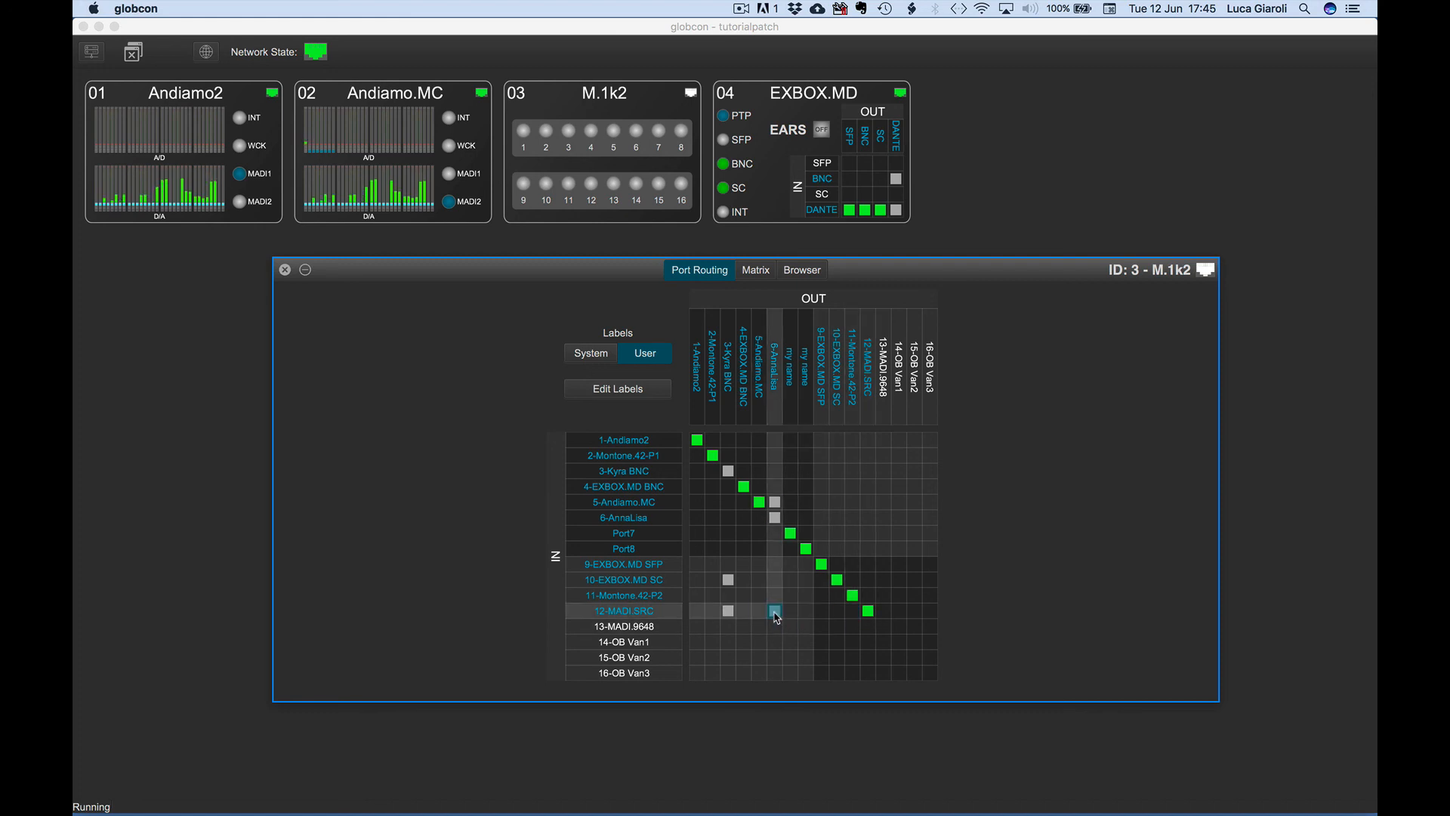
click(775, 518)
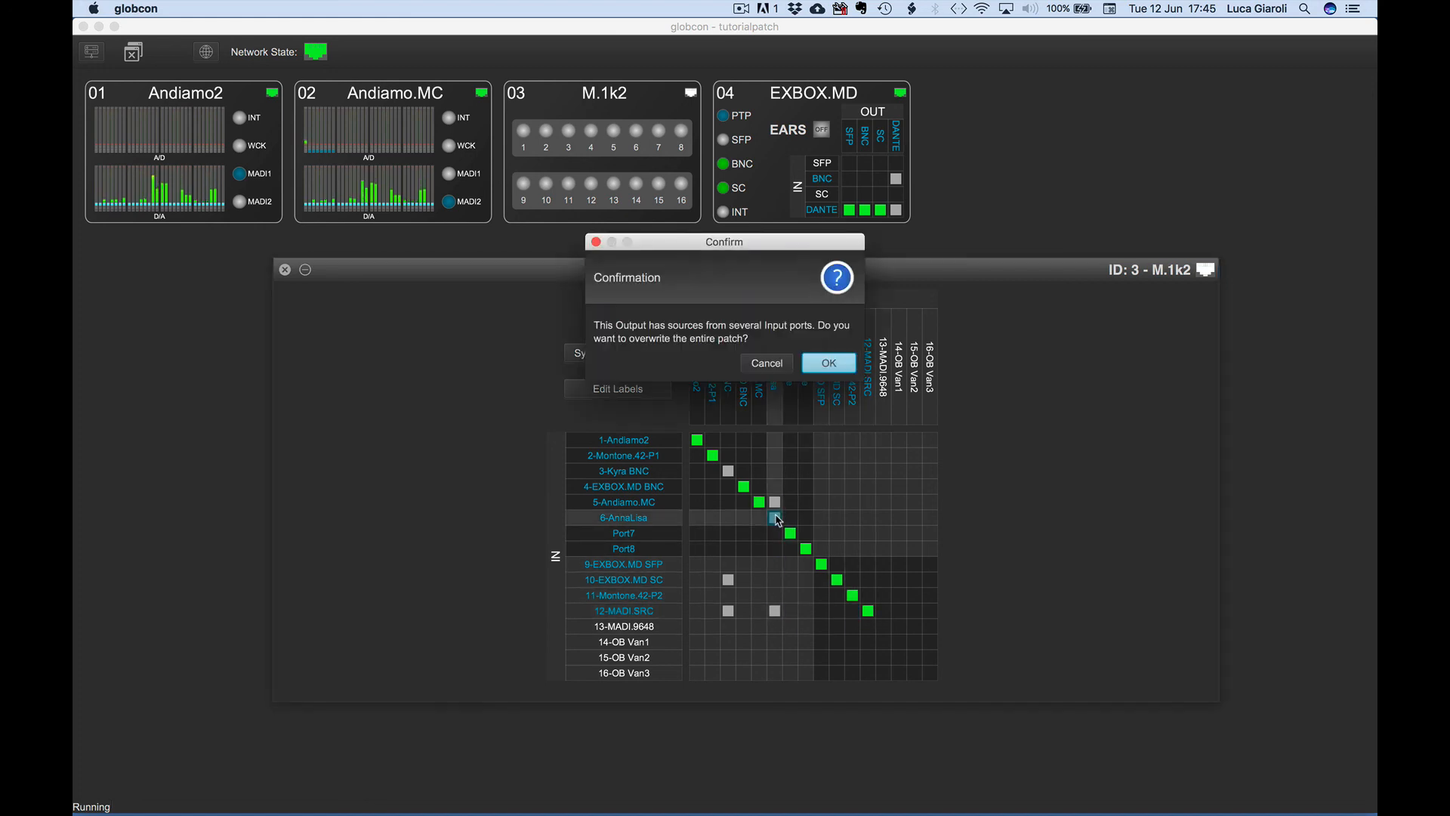
click(816, 366)
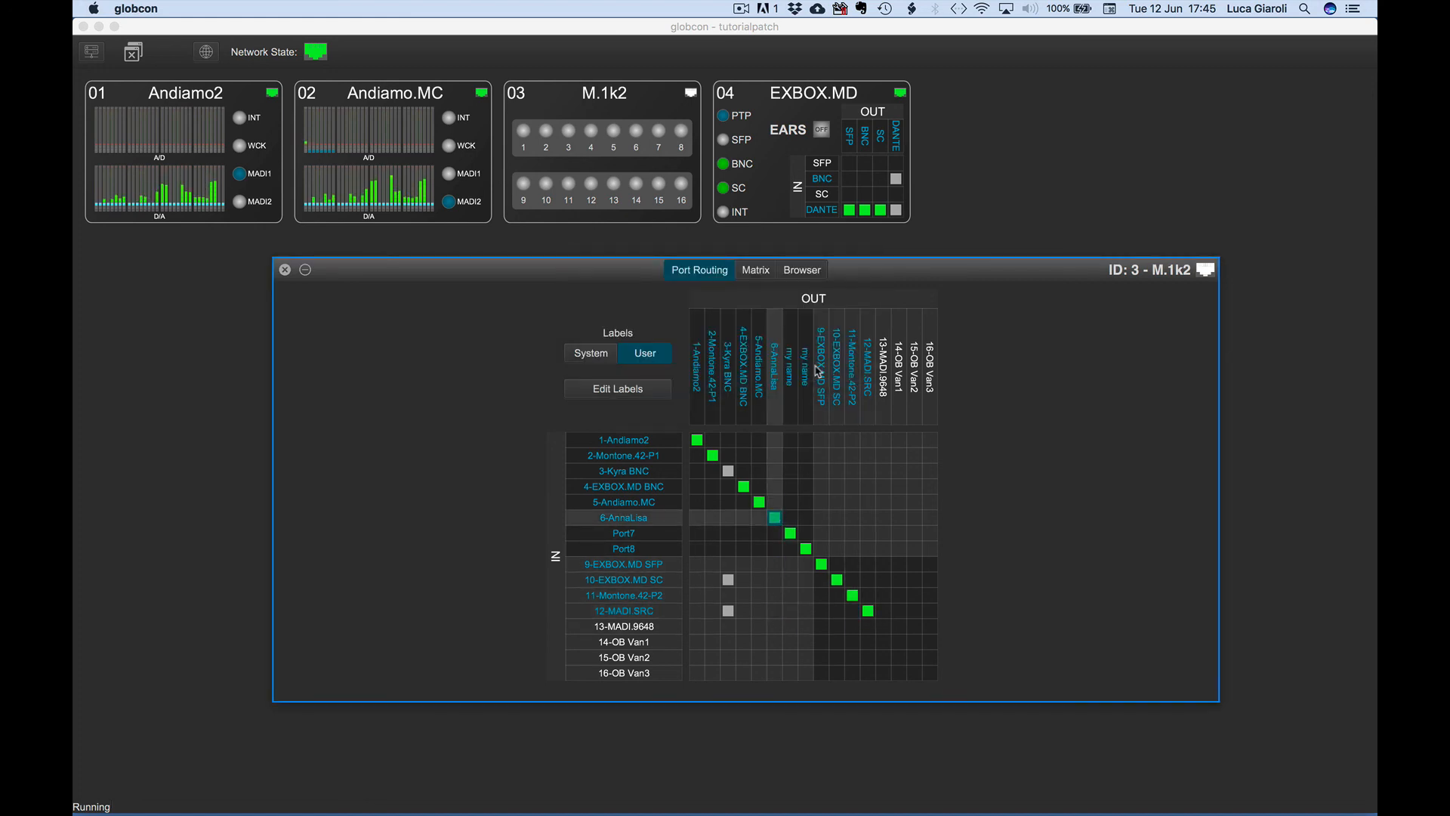
Patch input 3-Kyra BNC to output 3-Kyra BNC, accepting to overwrite the entire patch.
click(729, 471)
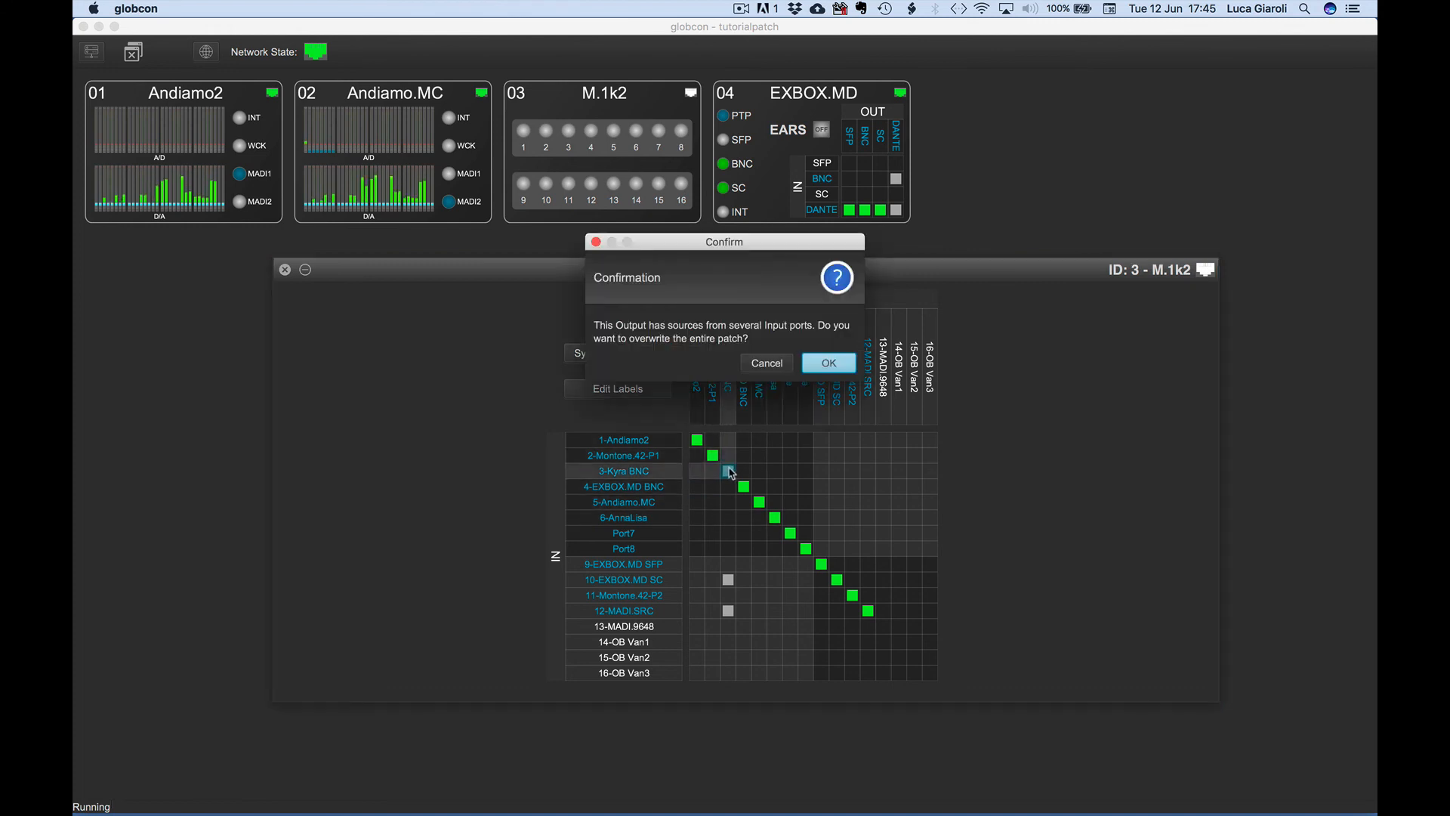
click(831, 366)
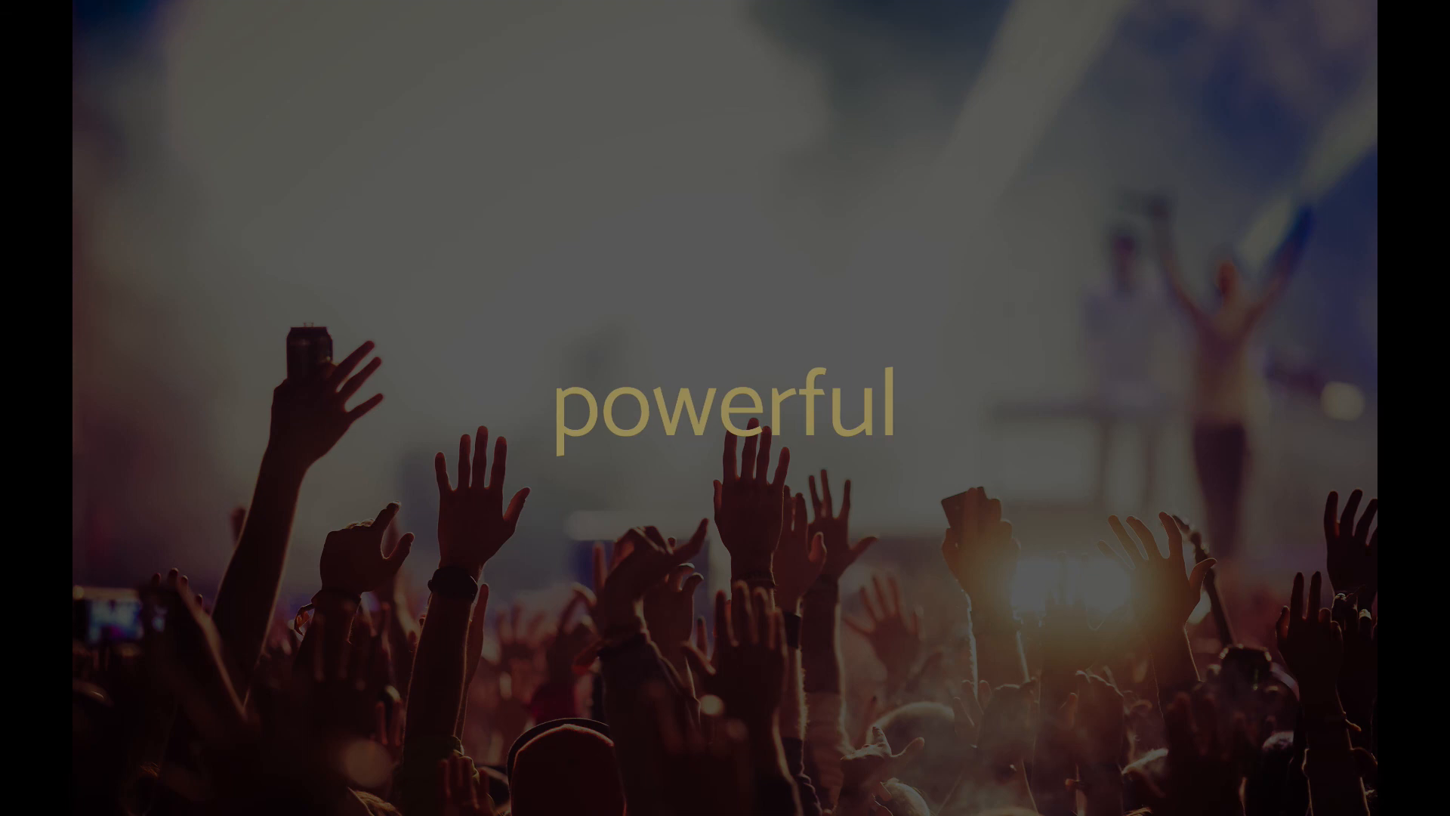